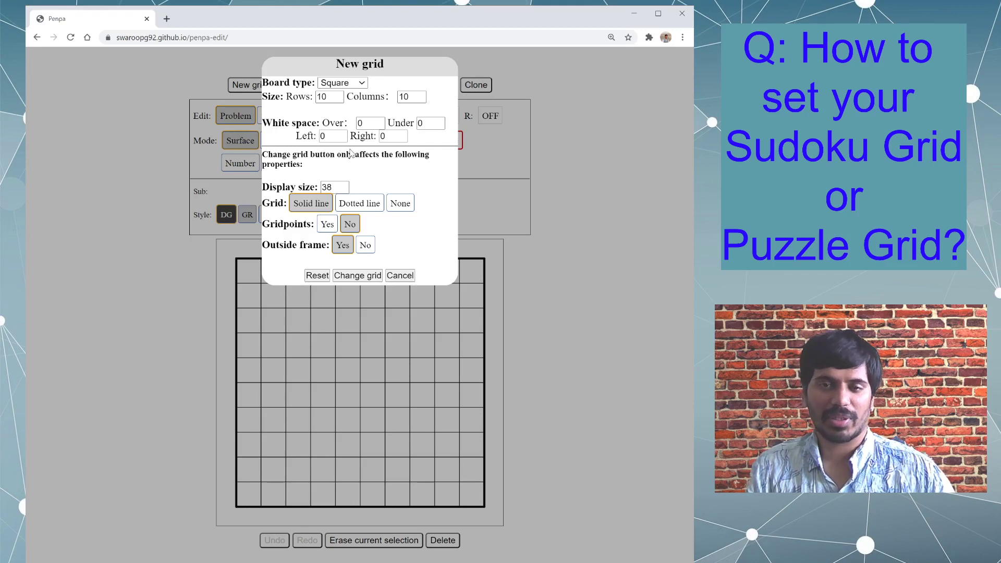
- Change the board type to Sudoku and reset the board to a plain Sudoku grid
click(350, 150)
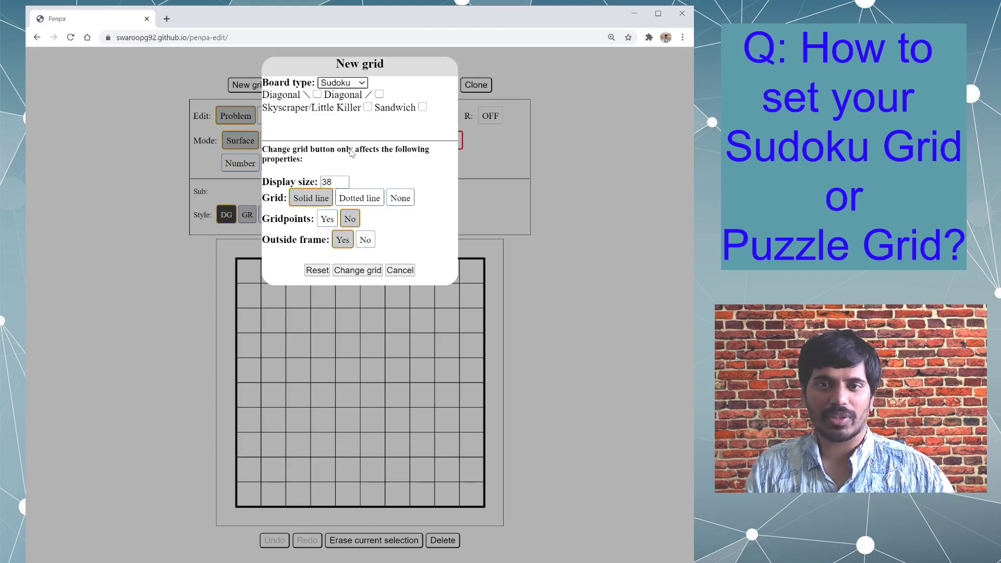
click(316, 270)
click(416, 104)
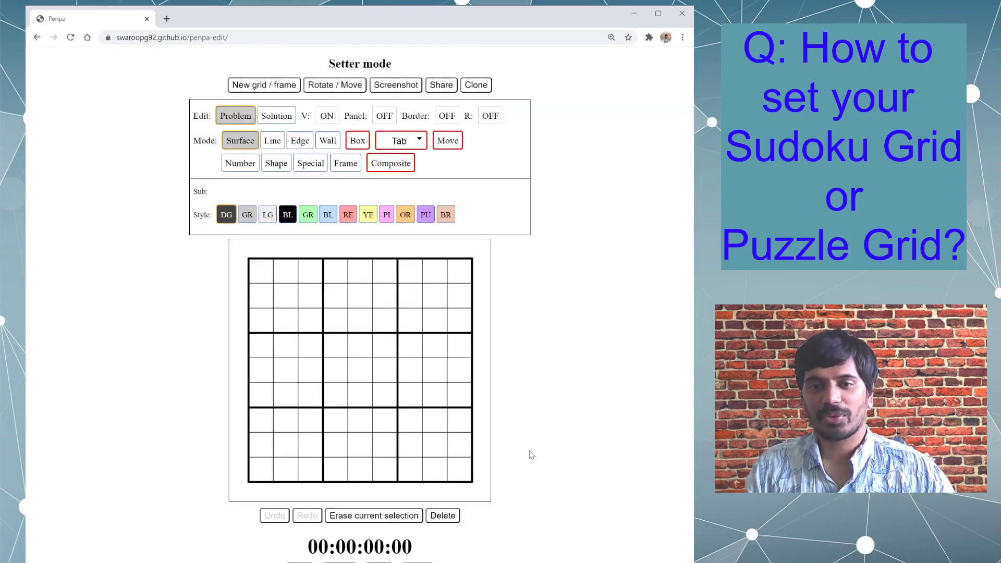
- Enable both the \ and / diagonals for the Sudoku board and reset it with these options
click(292, 86)
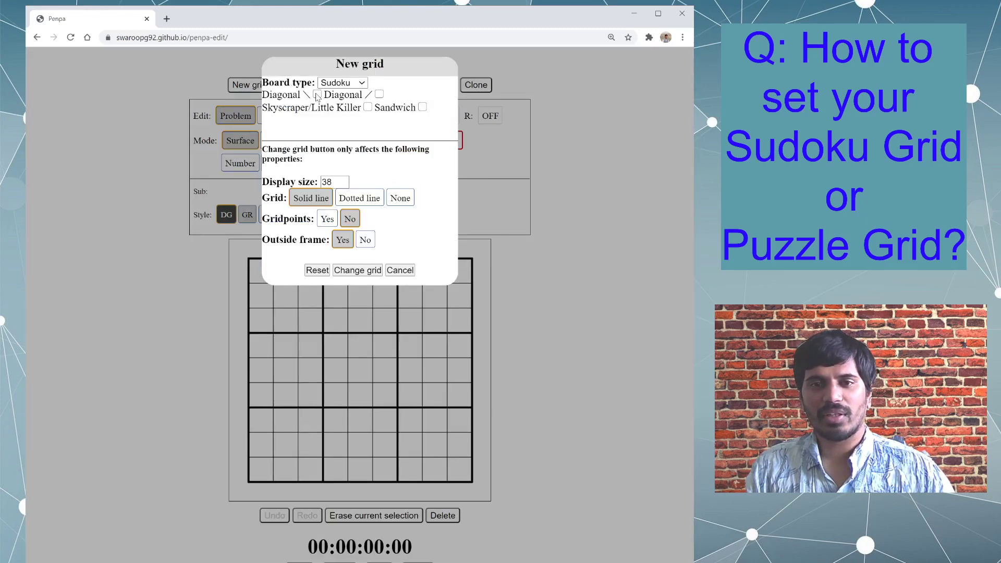
click(379, 95)
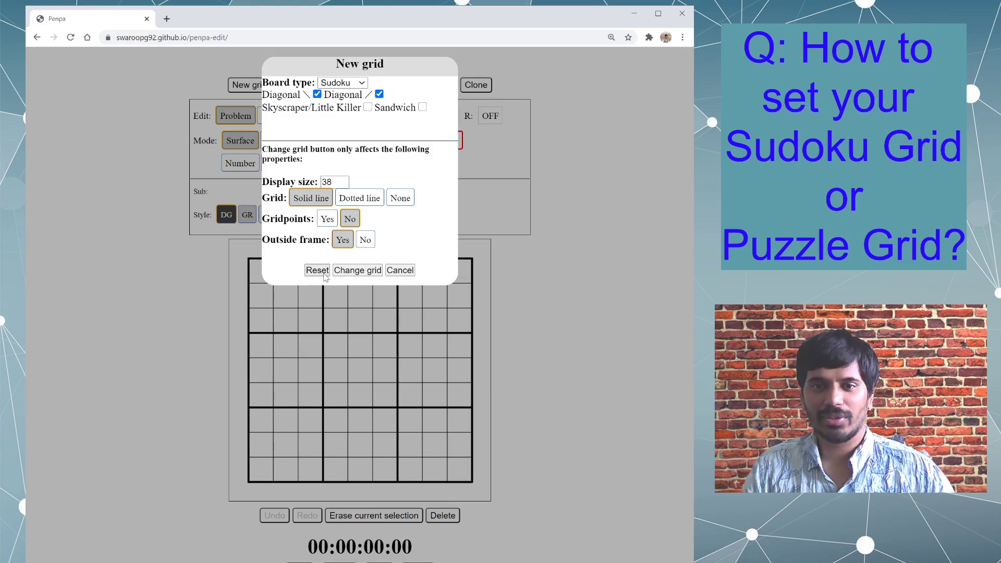
click(323, 273)
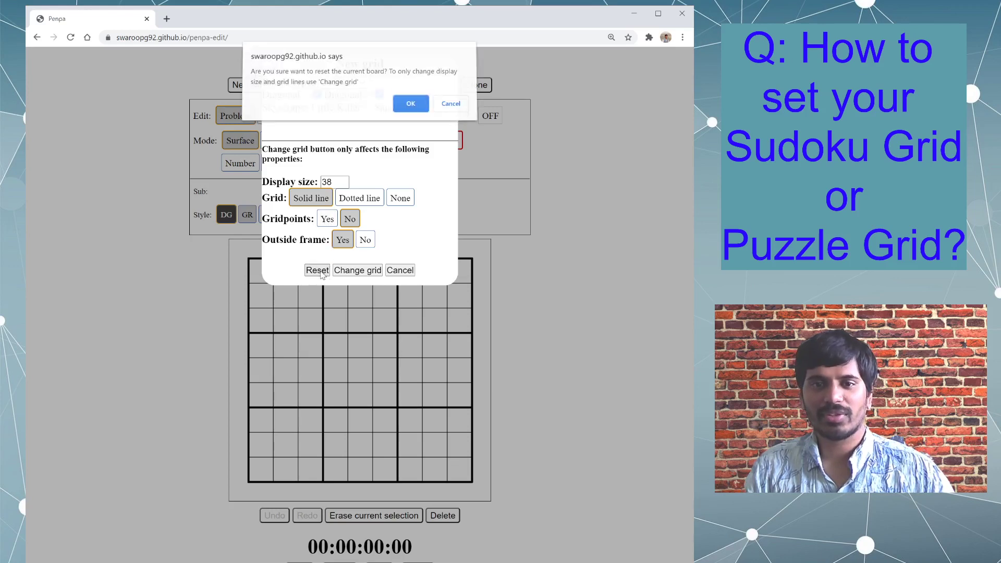
click(411, 107)
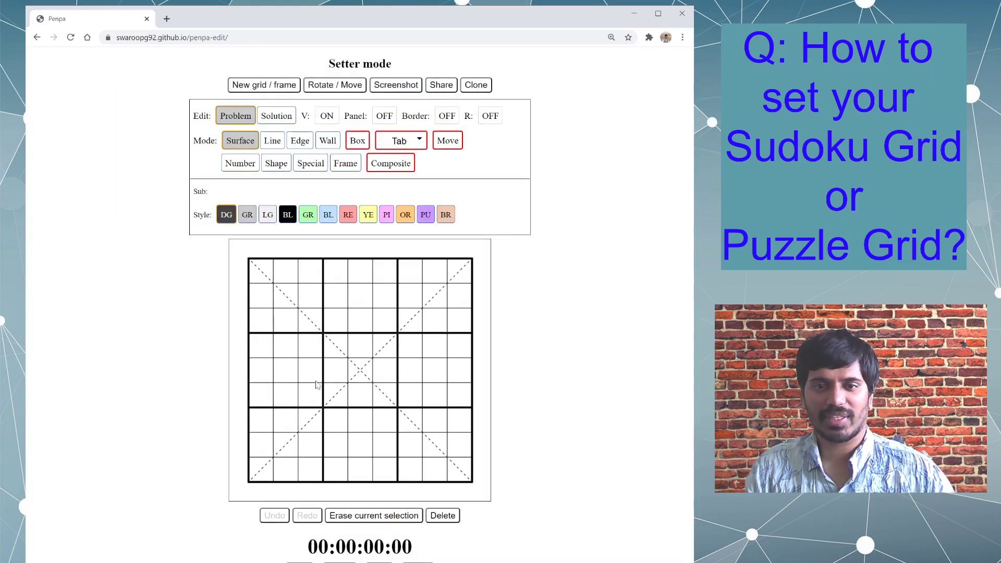
- Disable the \ diagonal, keep the / diagonal, and reset the Sudoku board
click(274, 87)
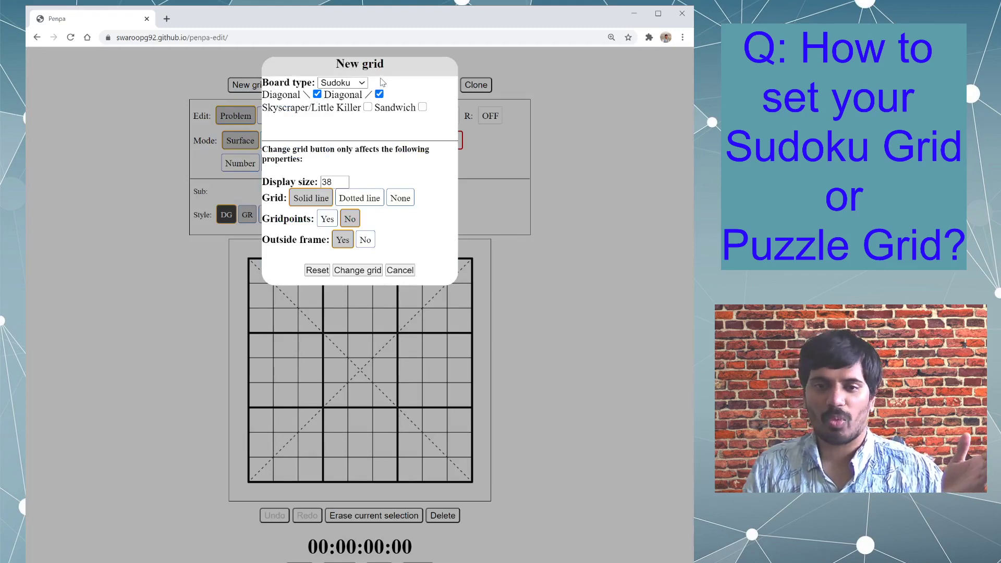
click(317, 94)
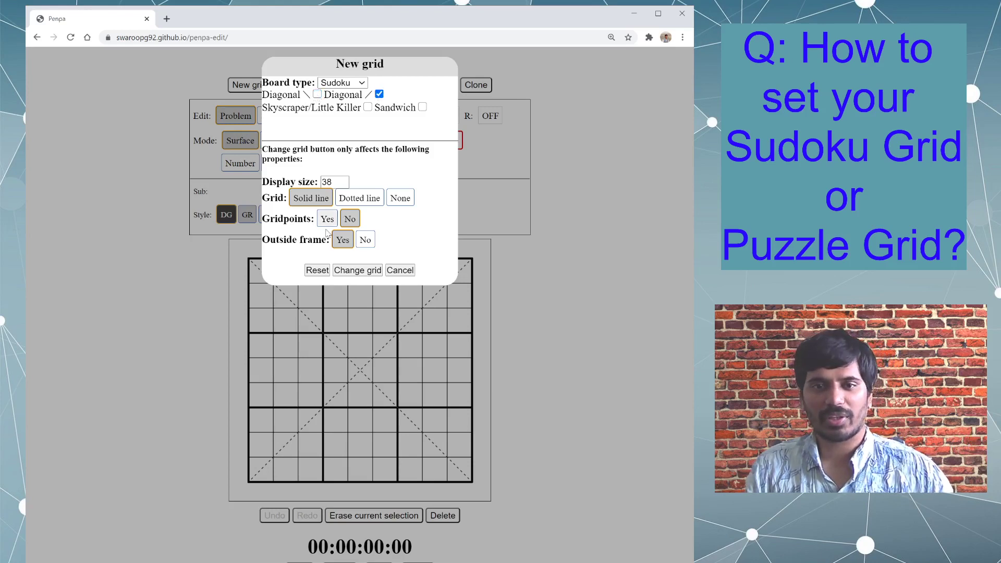
click(318, 271)
click(416, 108)
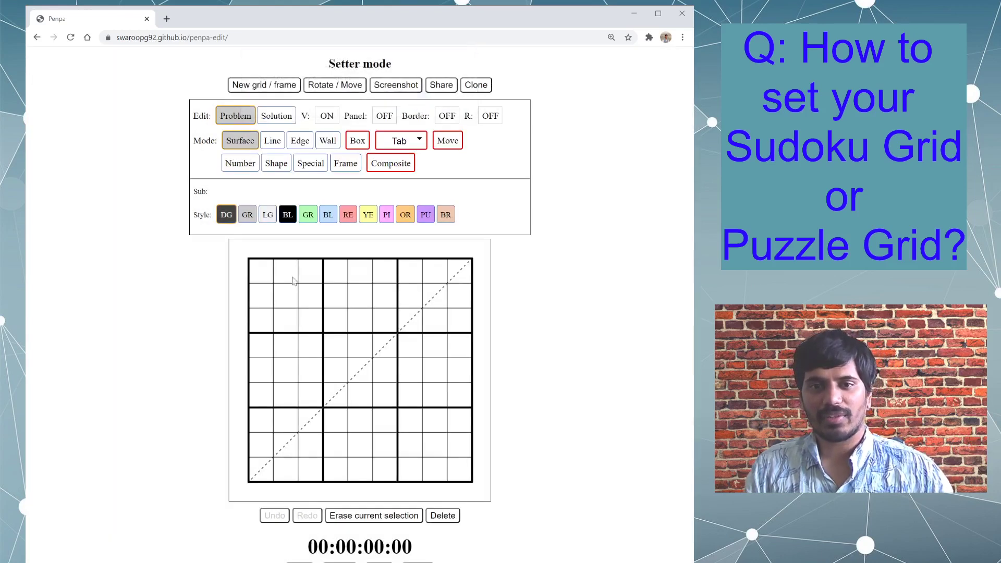
- Enable the Skyscraper/Little Killer option, disable the / diagonal, and try to apply this with Change grid instead of a reset
click(285, 89)
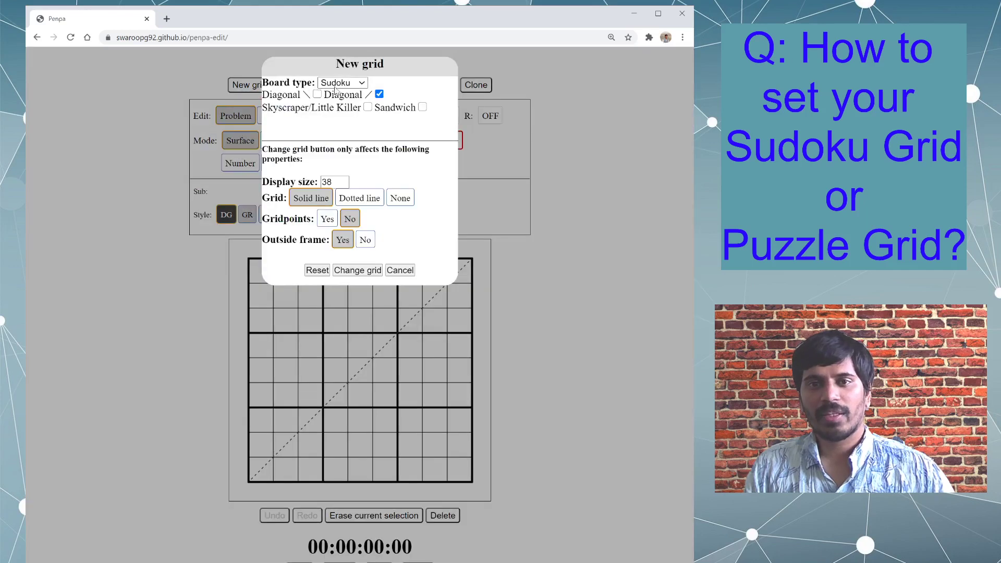
click(368, 108)
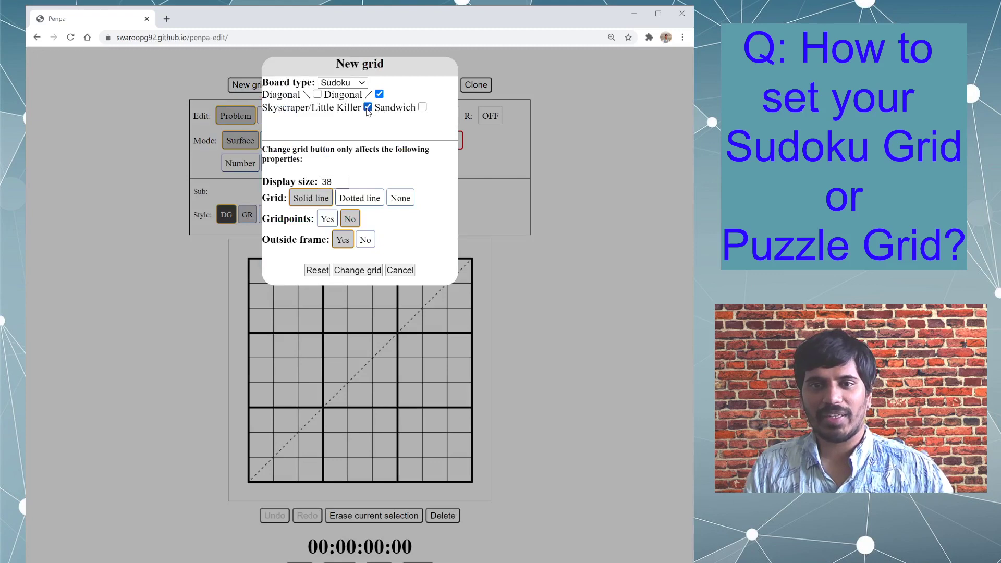
click(379, 95)
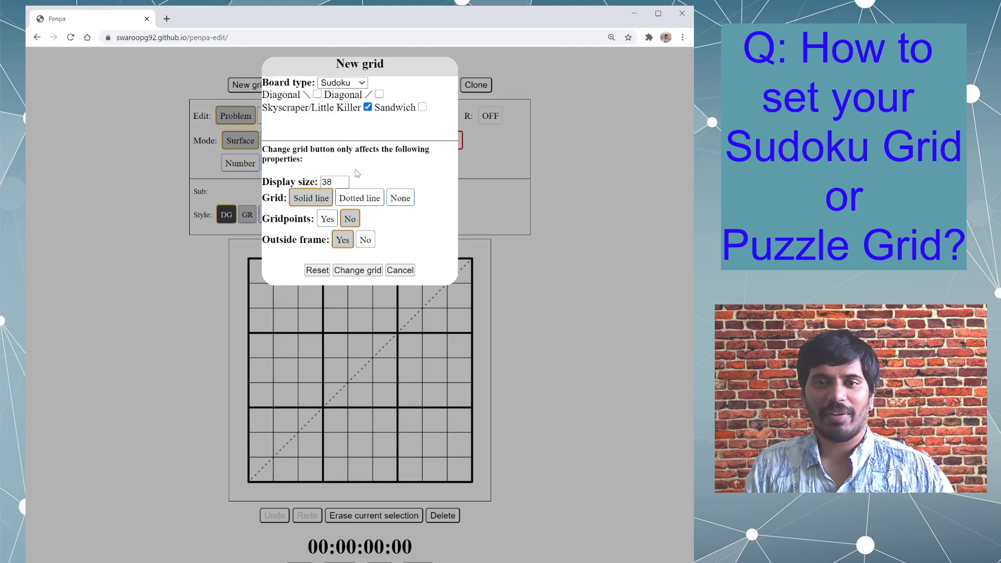
click(356, 271)
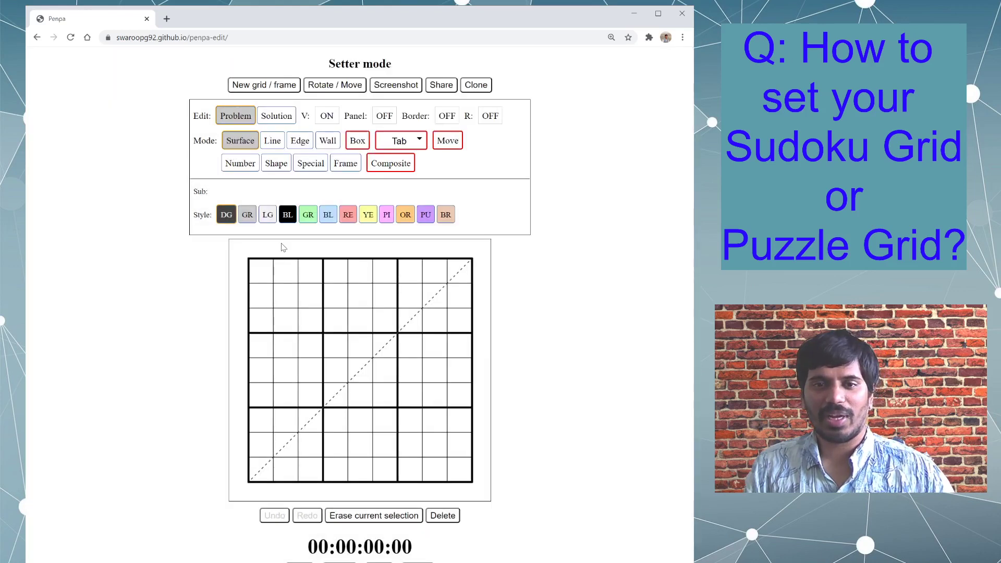
- Try shading the margins above and beside the grid dark grey, and erase all Surface mode elements
mouse_move(289, 251)
mouse_down()
mouse_move(477, 273)
mouse_move(480, 451)
mouse_up()
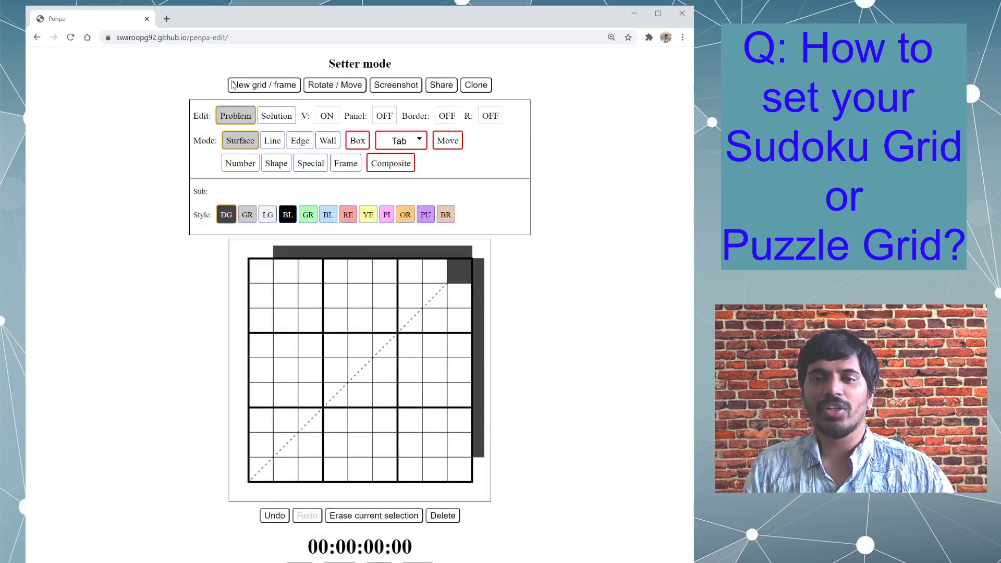
click(366, 515)
click(410, 97)
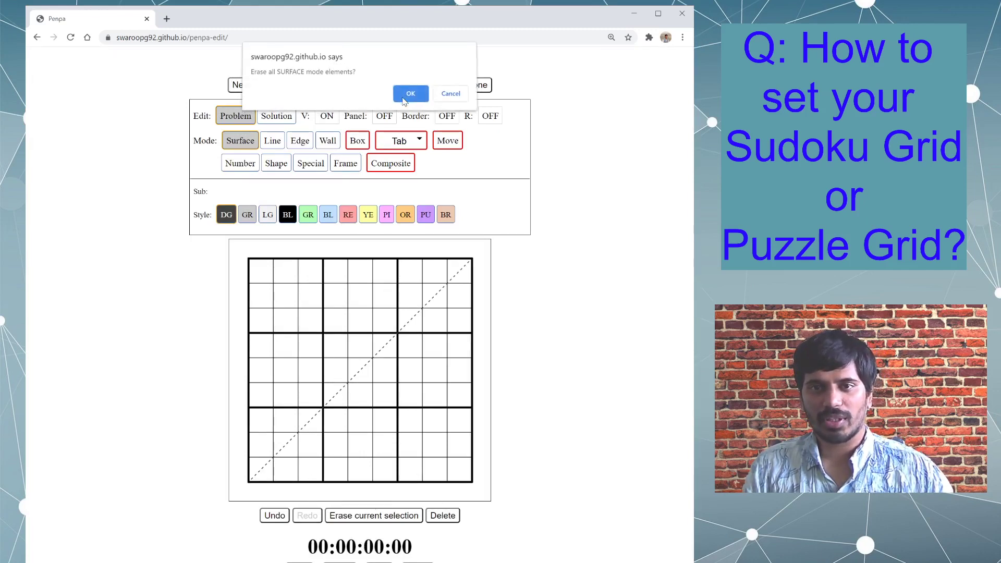
- Reset the board with the Skyscraper/Little Killer option and shade outer cells above and to the right of the grid dark grey
click(273, 89)
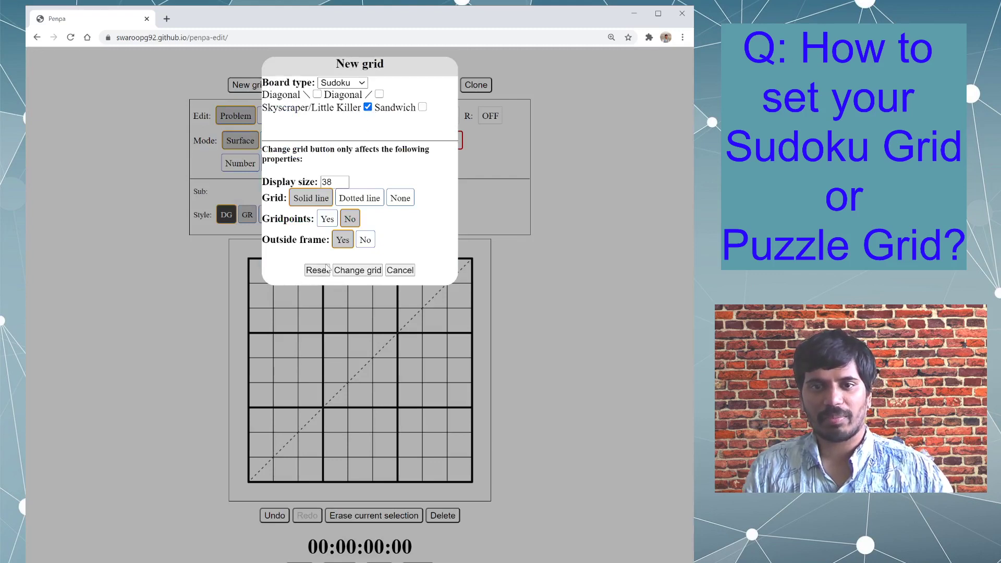
click(325, 270)
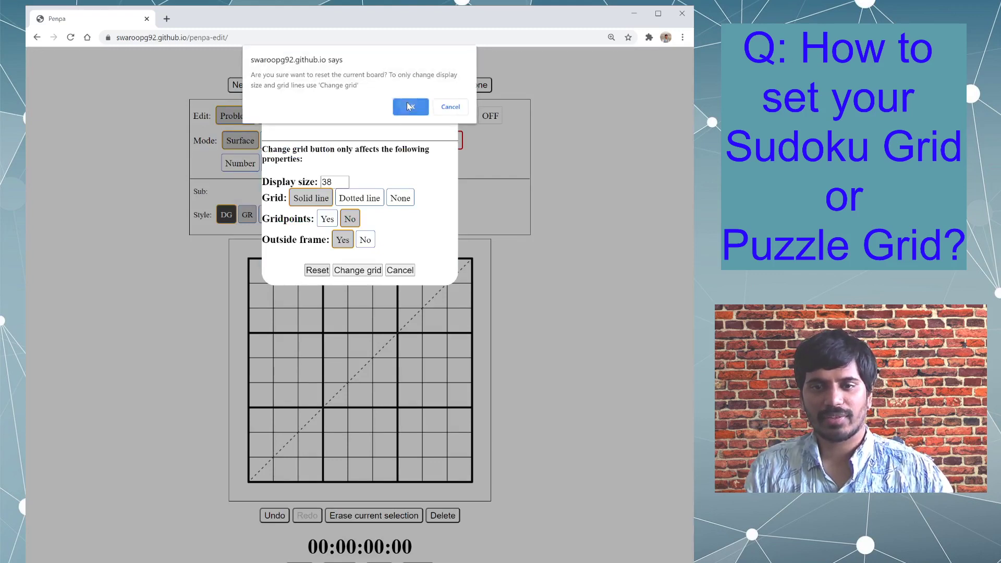
click(406, 100)
mouse_move(269, 267)
mouse_down()
mouse_move(494, 272)
mouse_move(504, 451)
mouse_up()
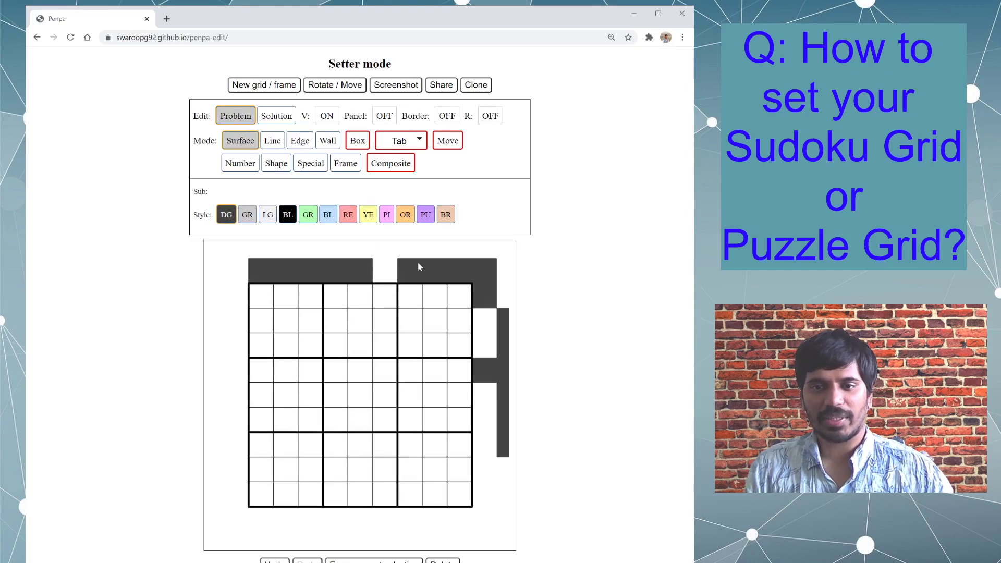
- Reset the board with Sandwich instead of Skyscraper/Little Killer and shade outer cells above and to the left of the grid dark grey
click(268, 84)
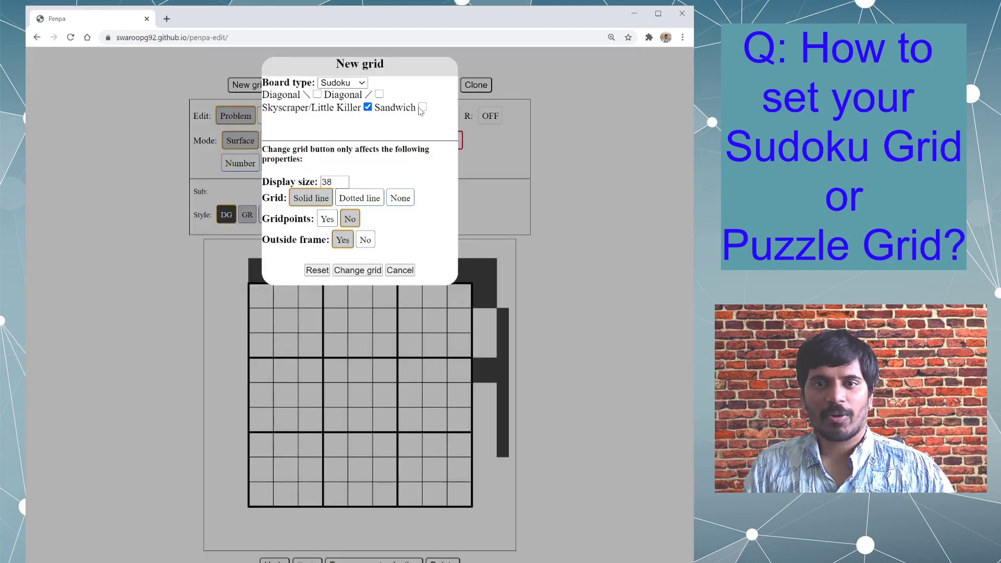
click(368, 107)
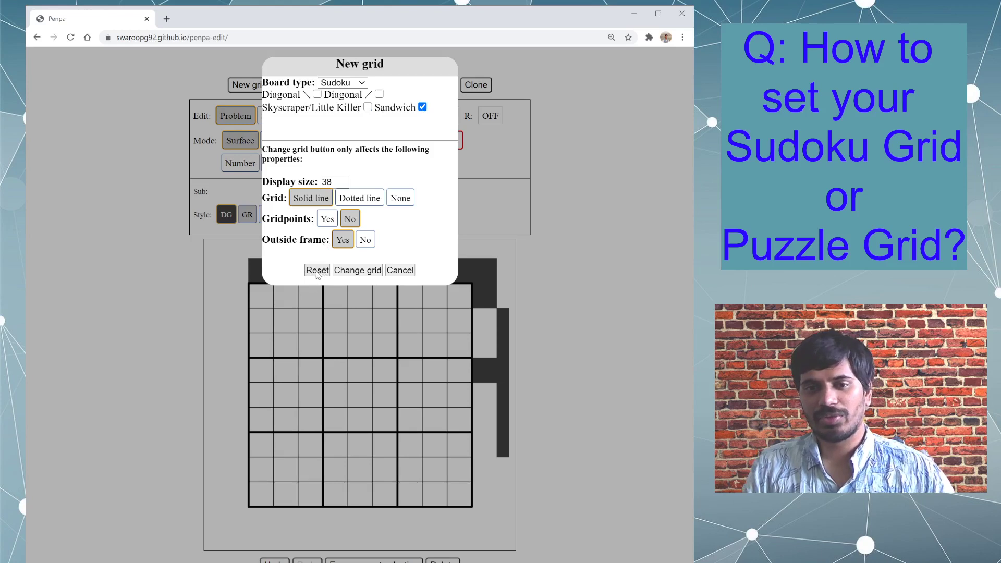
click(317, 271)
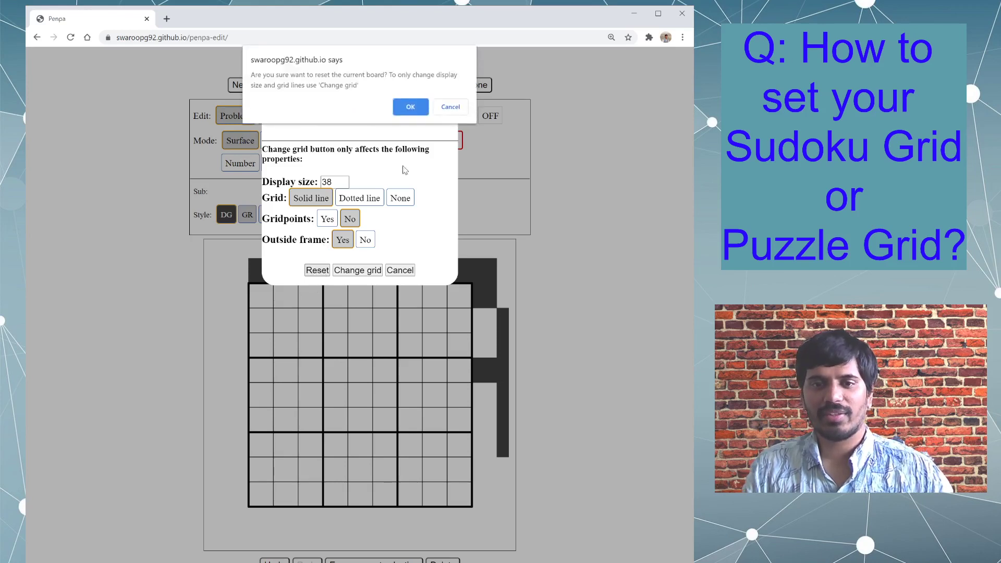
click(408, 109)
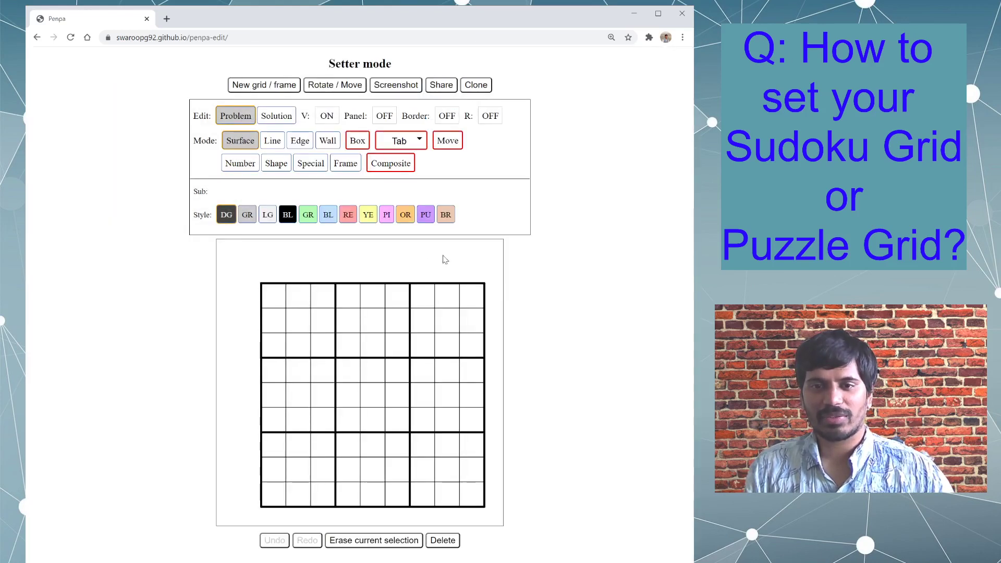
mouse_move(473, 272)
mouse_down()
mouse_move(272, 279)
mouse_move(249, 482)
mouse_up()
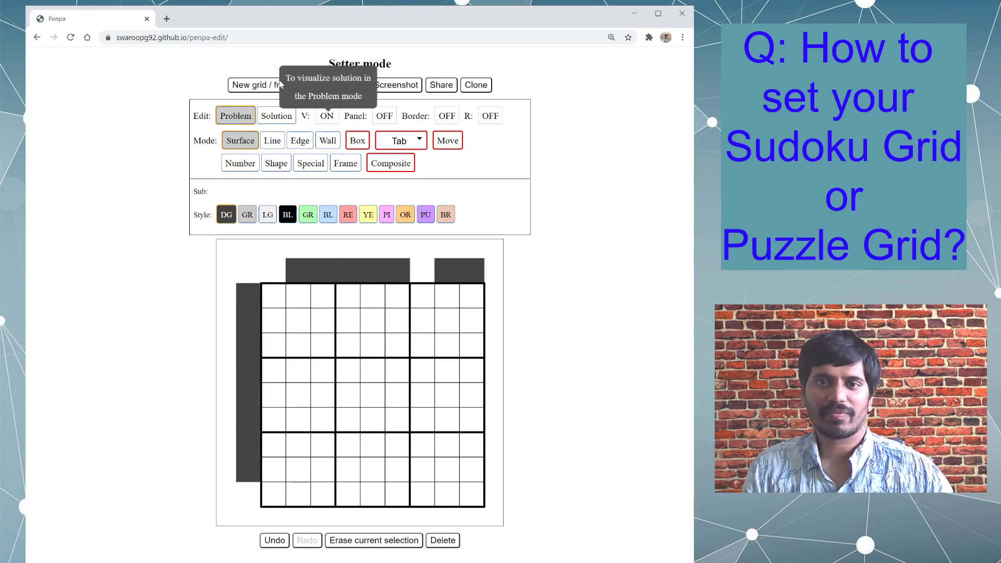
- Add the \ diagonal to the Sandwich Sudoku options and reset the board
click(270, 86)
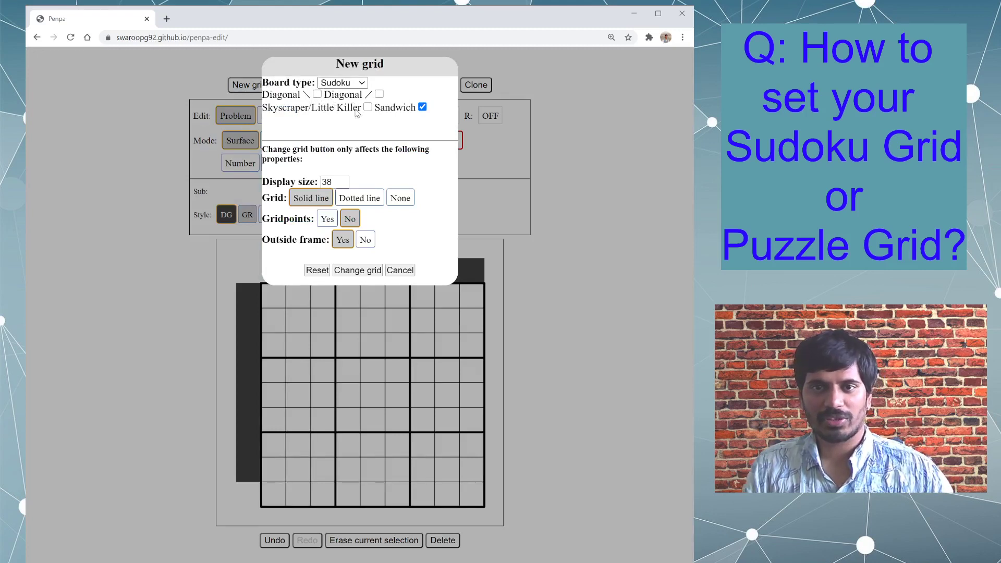
click(318, 94)
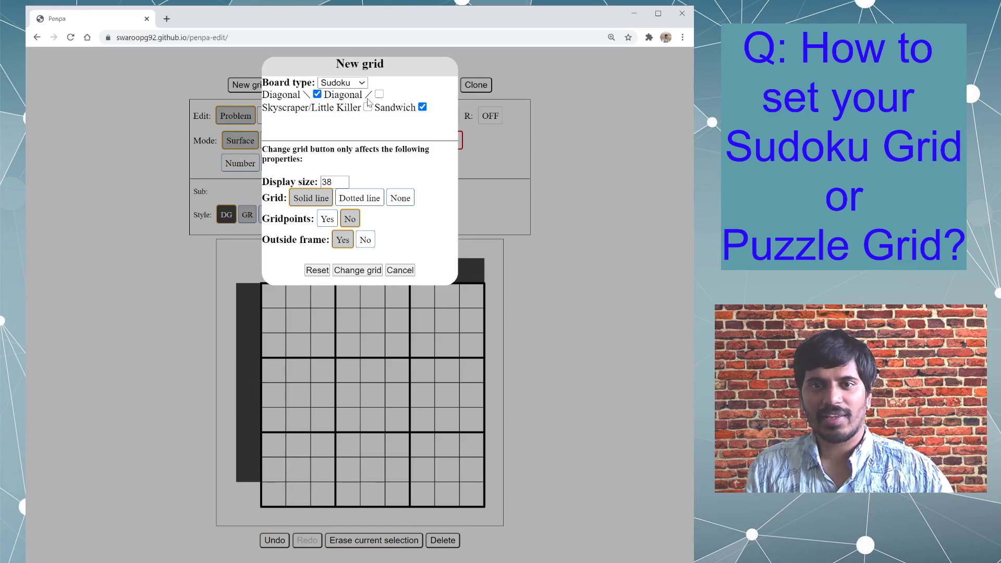
click(316, 271)
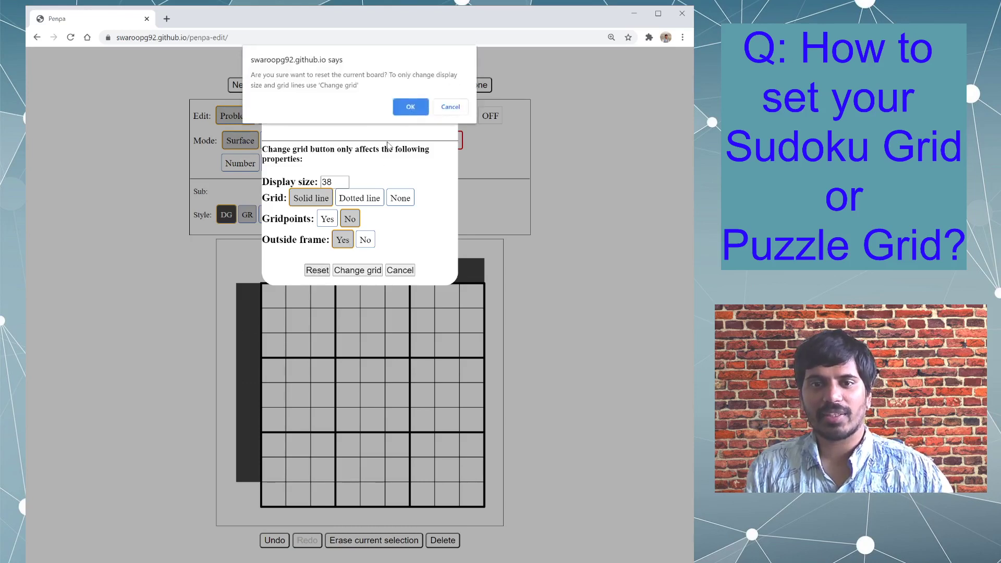
click(403, 109)
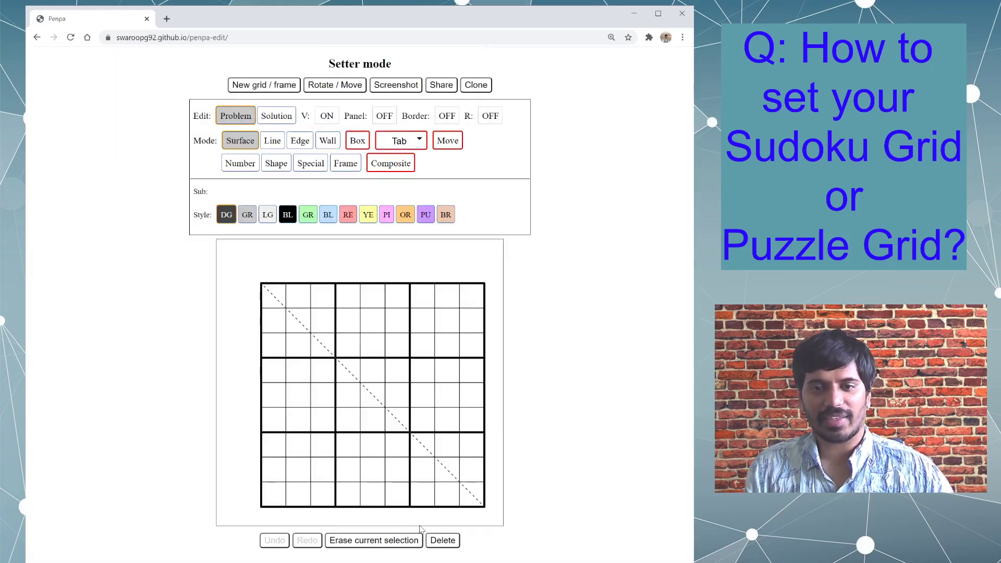
click(282, 87)
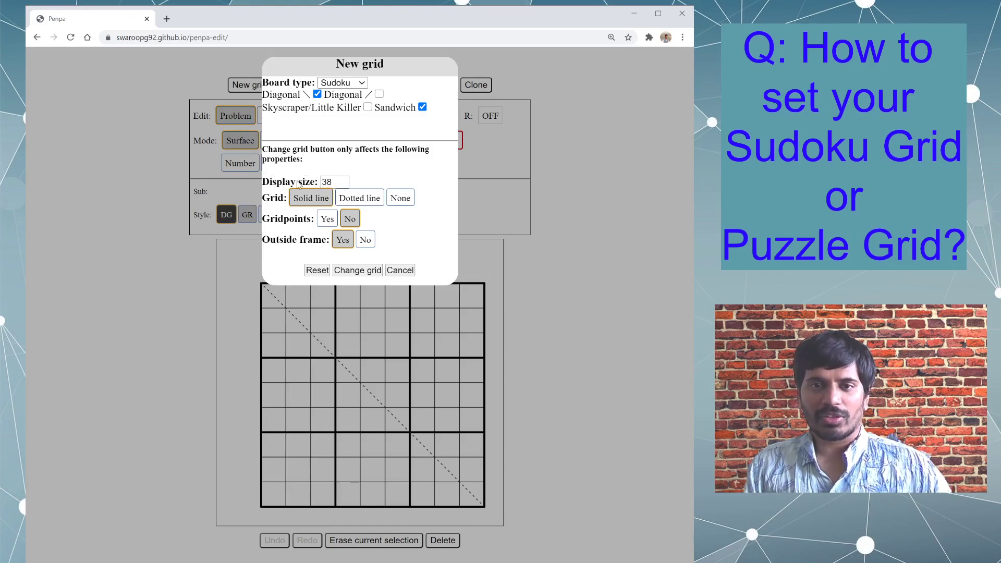
click(250, 366)
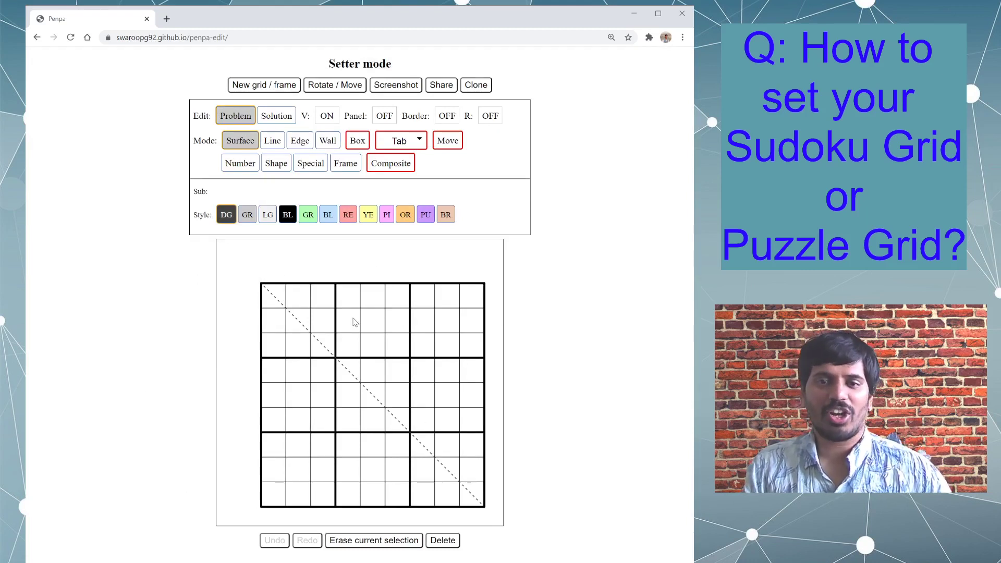
key(ctrl+plus)
key(ctrl+plus)
key(ctrl+plus)
key(ctrl+plus)
key(ctrl+plus)
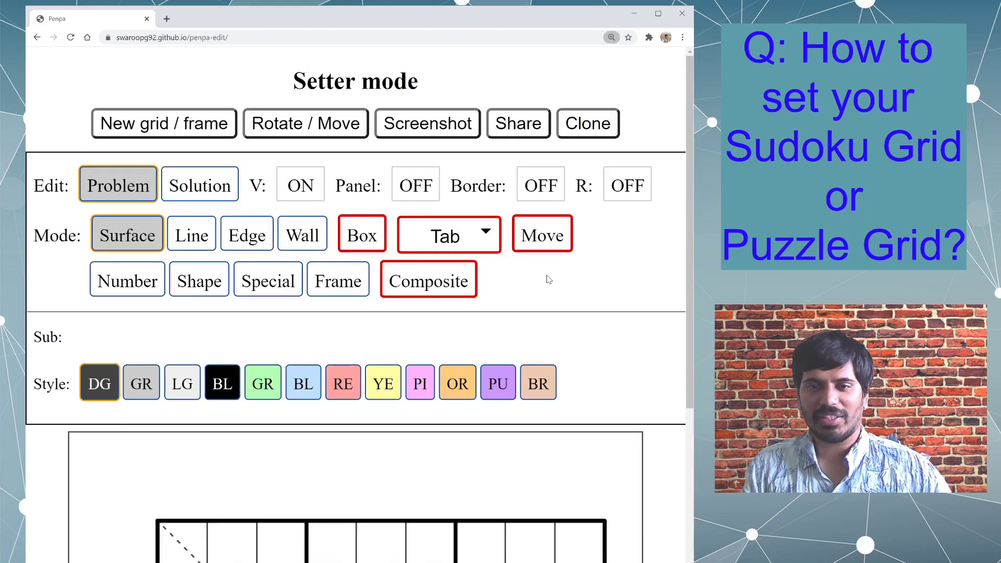
key(ctrl+minus)
key(ctrl+minus)
key(ctrl+minus)
key(ctrl+minus)
key(ctrl+minus)
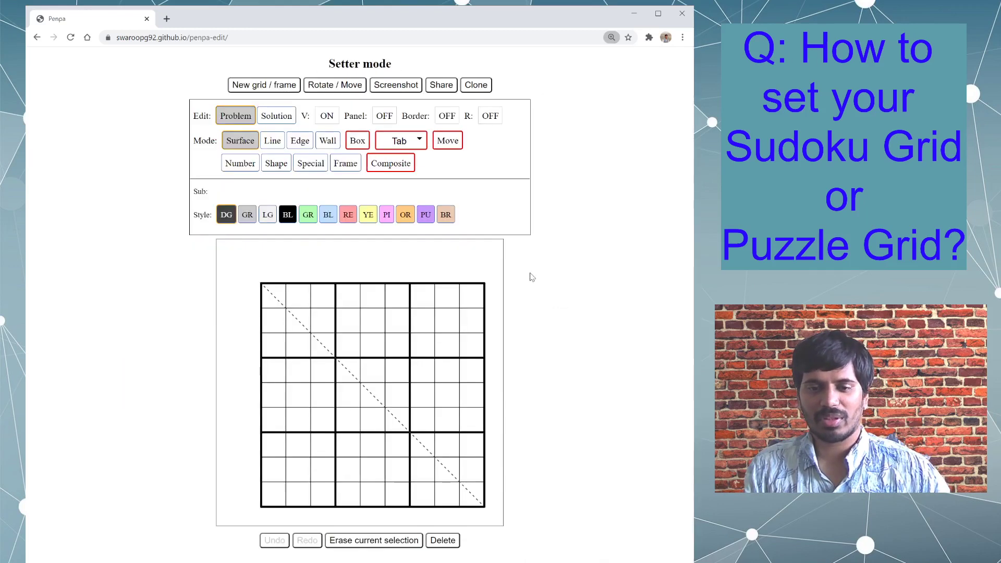
- Set the board's display size to 50 and apply it with Change grid, declining the full board reset
click(277, 86)
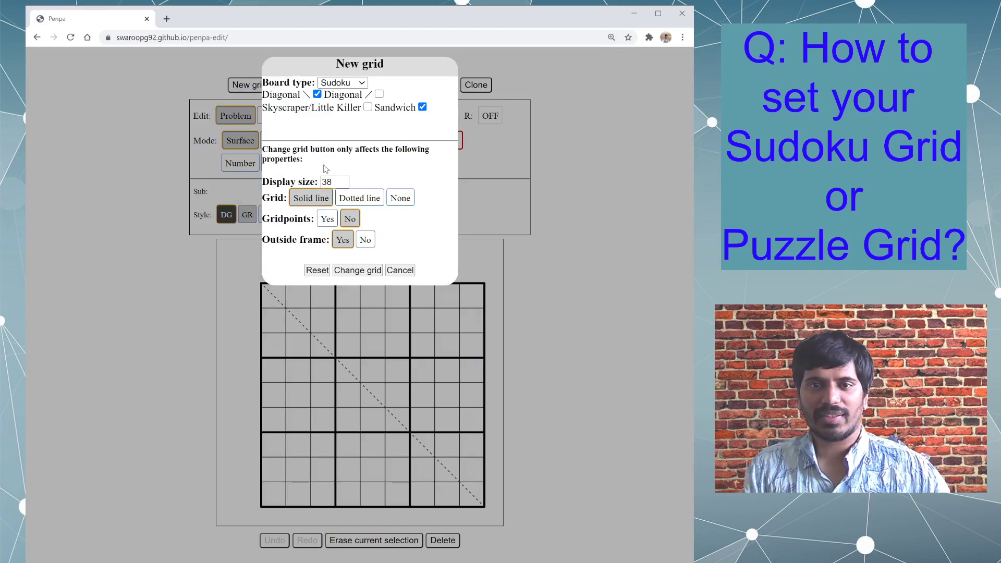
double_click(337, 184)
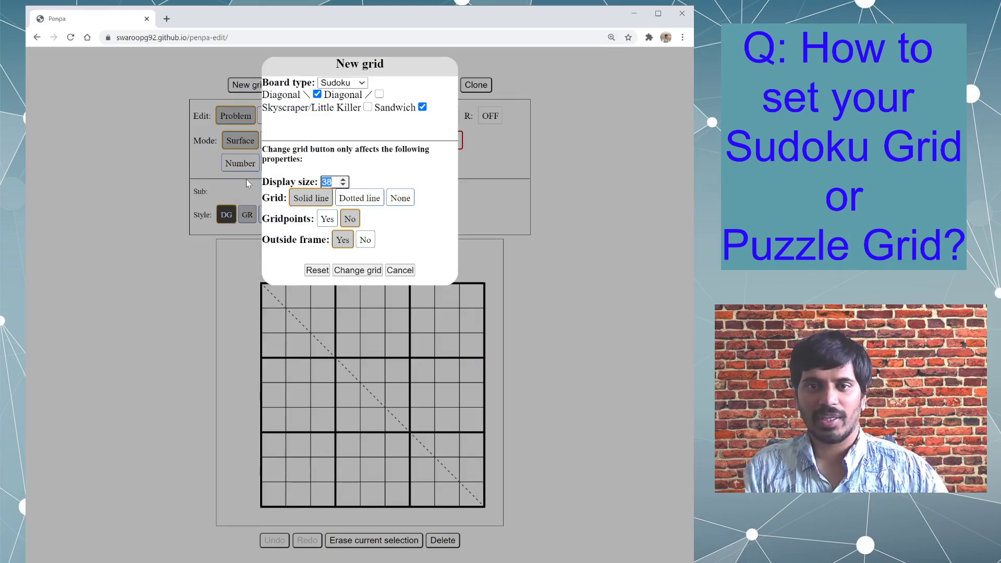
text(50)
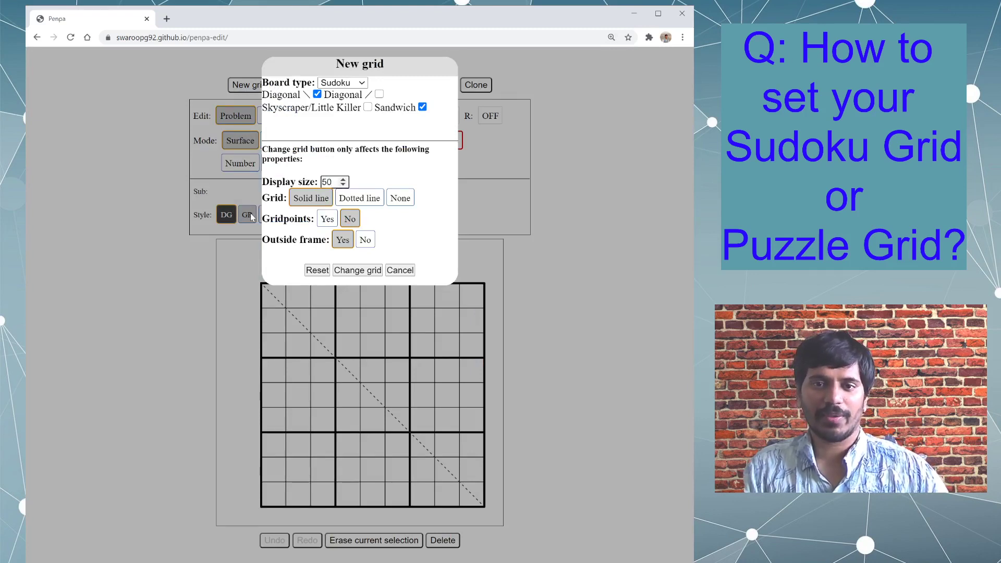
click(318, 270)
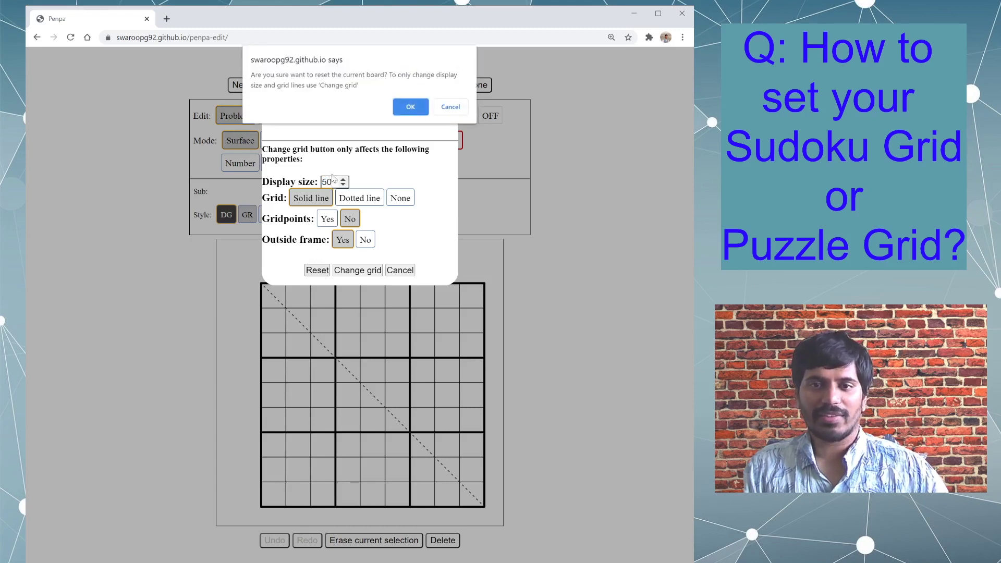
click(449, 107)
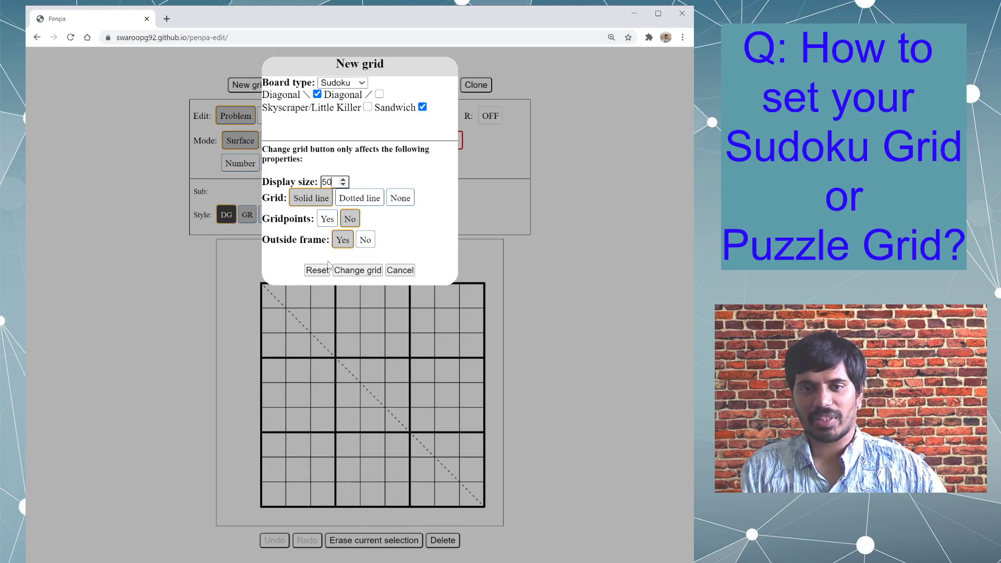
click(363, 271)
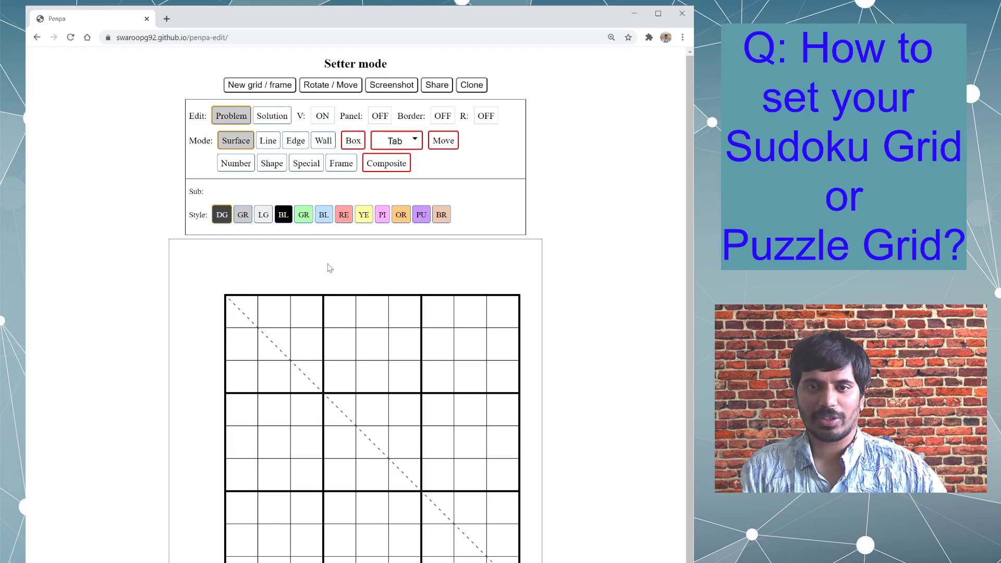
- Reduce the display size to 30 and apply it to the board
click(259, 87)
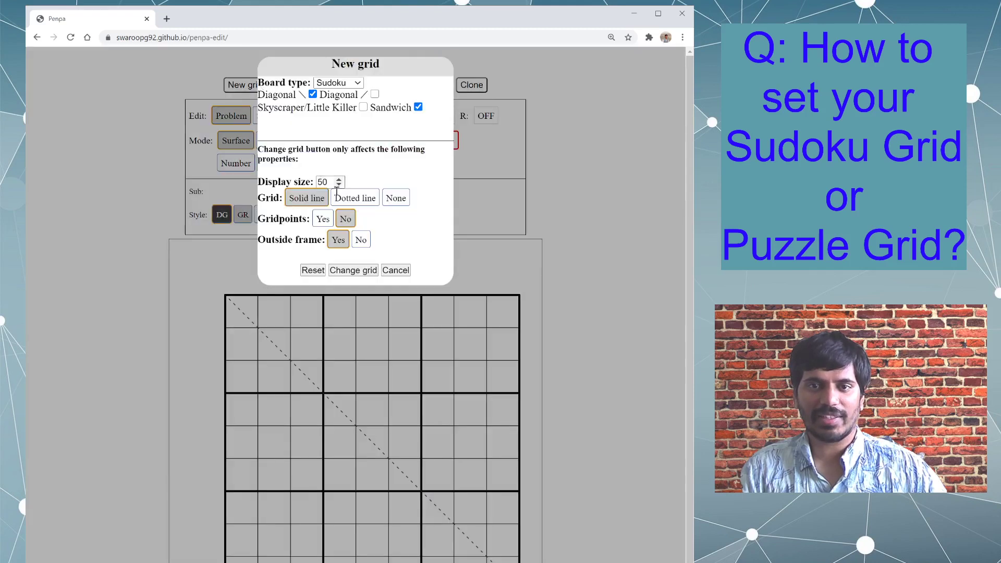
drag(333, 182, 297, 186)
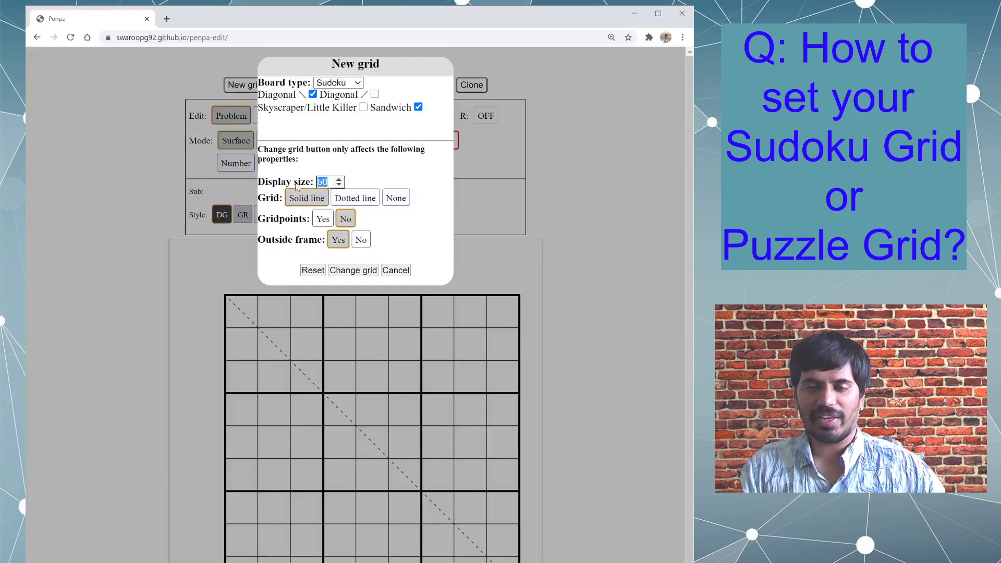
text(3)
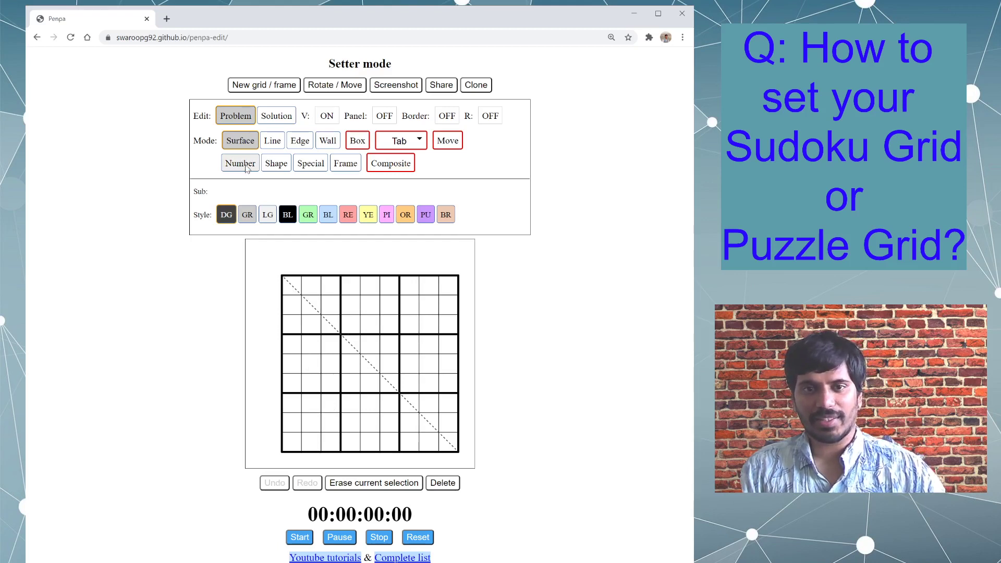
- Enter 1 in R2C4, 2 in R3C5 and 3 in R6C4, and draw a winding green line from R2C5 to R7C4
click(245, 165)
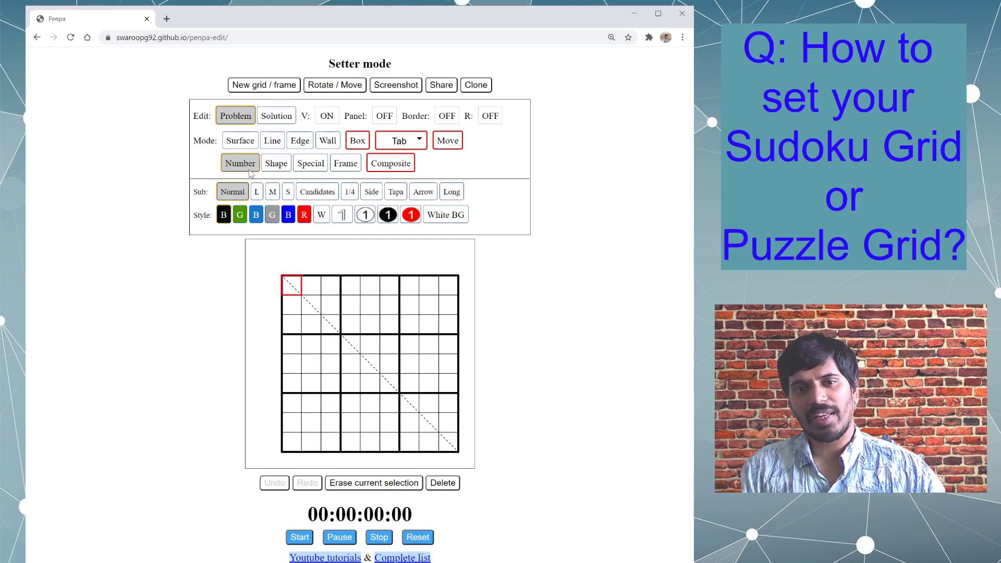
click(357, 307)
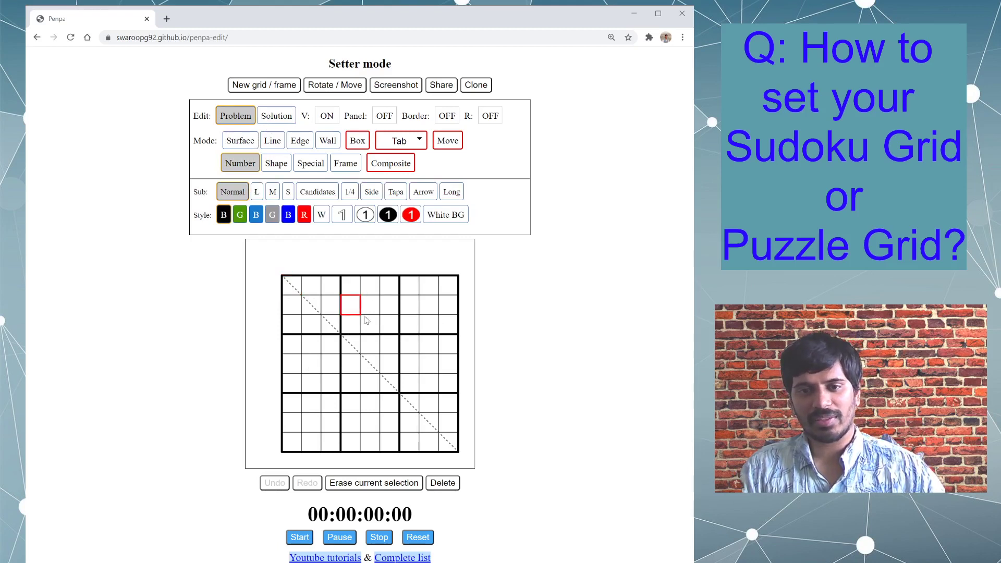
text(1)
click(372, 325)
text(2)
click(351, 383)
text(3)
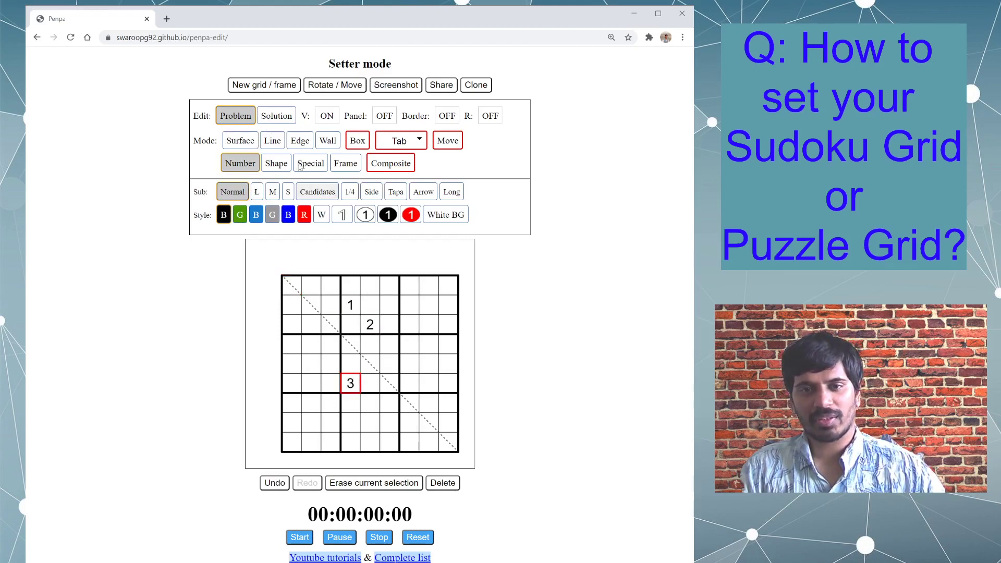
click(272, 140)
mouse_move(375, 312)
mouse_down()
mouse_move(424, 317)
mouse_move(419, 372)
mouse_move(350, 415)
mouse_up()
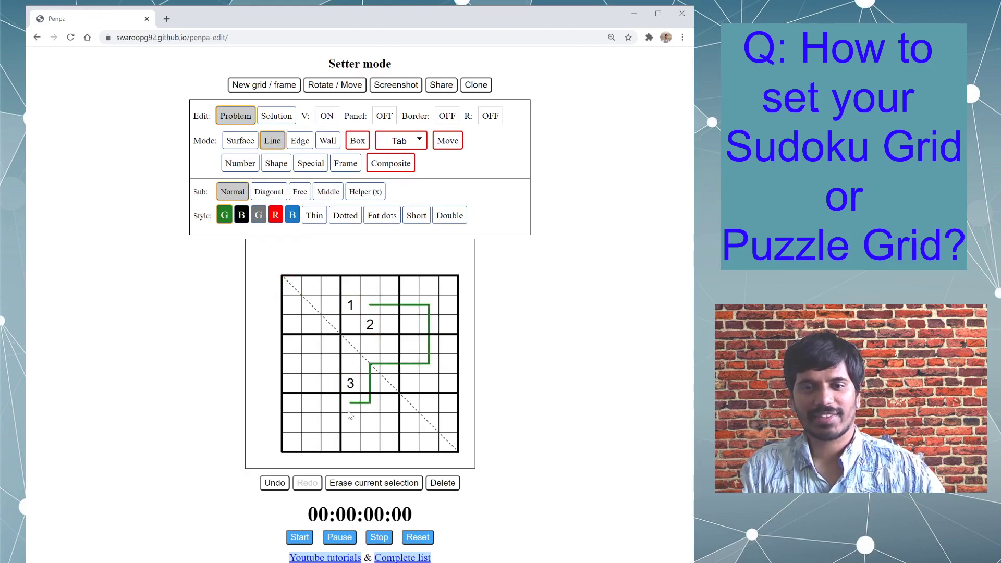
- Enlarge the board with its numbers and line to display size 50 using Change grid
click(277, 85)
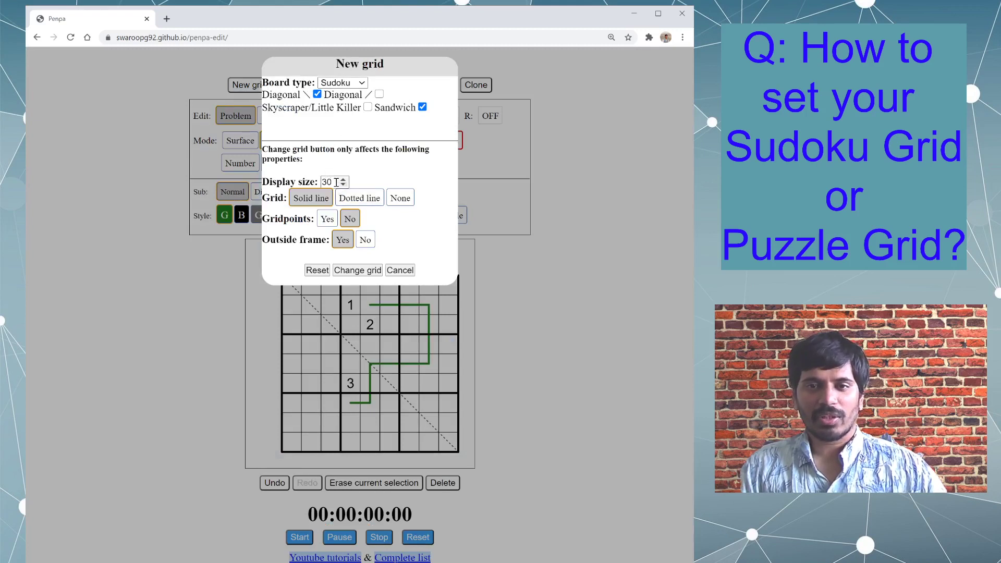
drag(334, 183, 306, 188)
text(50)
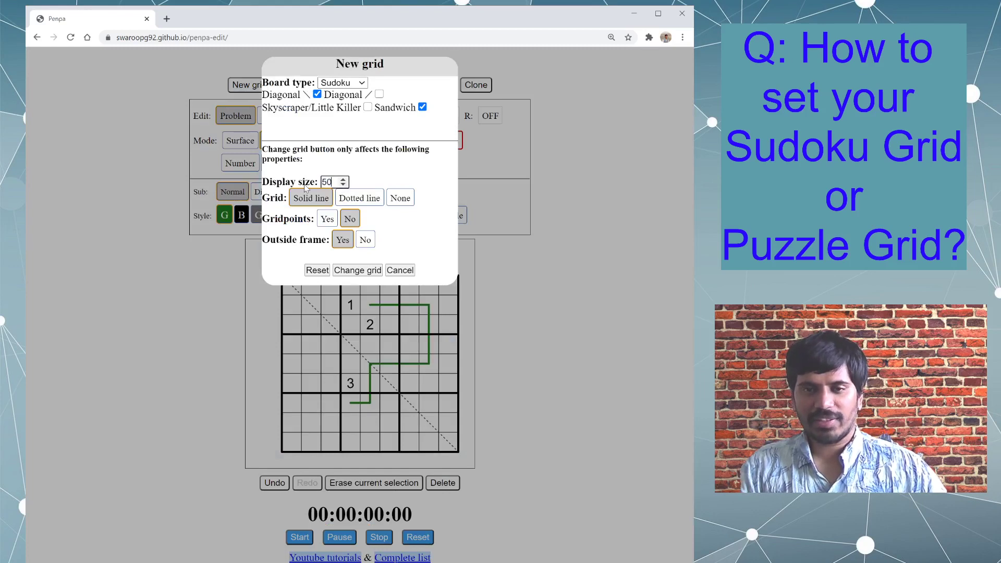
click(340, 271)
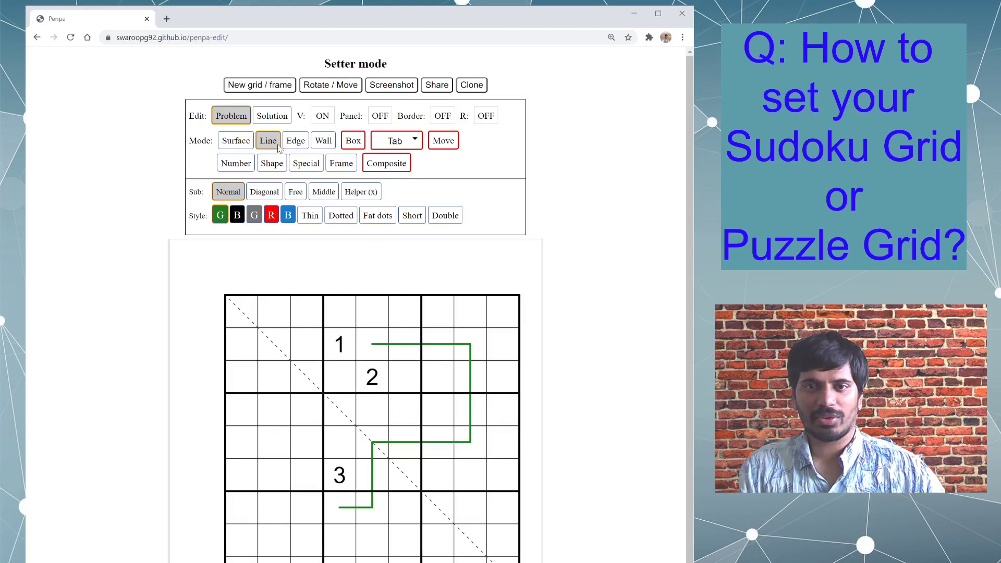
- Change the grid style to Dotted line while keeping the board's contents, declining the full reset
click(275, 87)
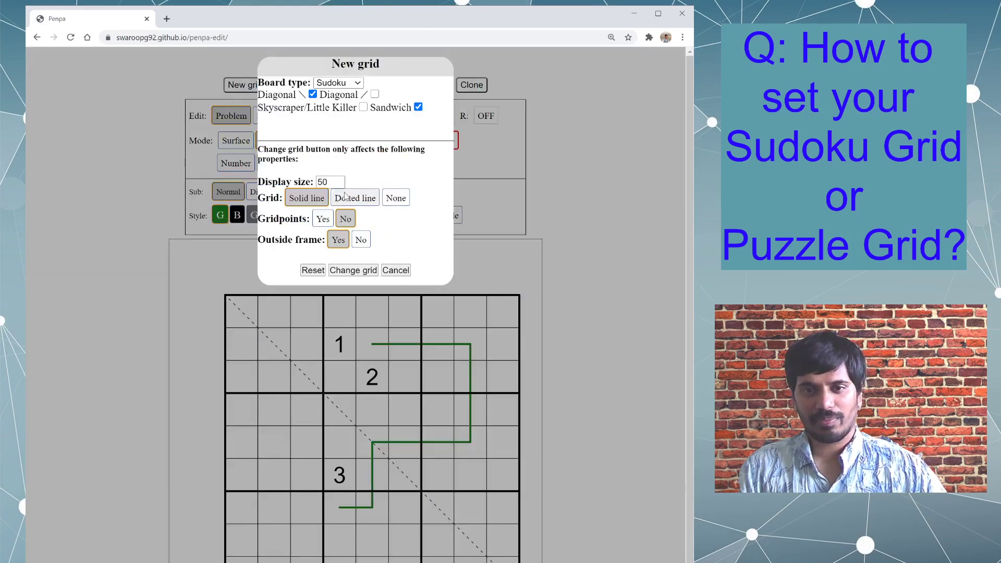
double_click(333, 183)
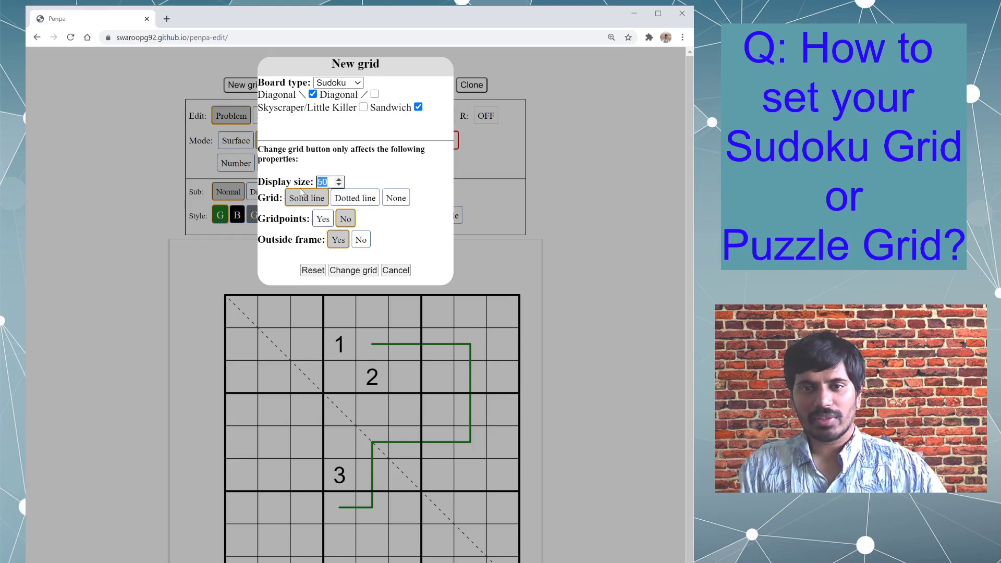
click(279, 203)
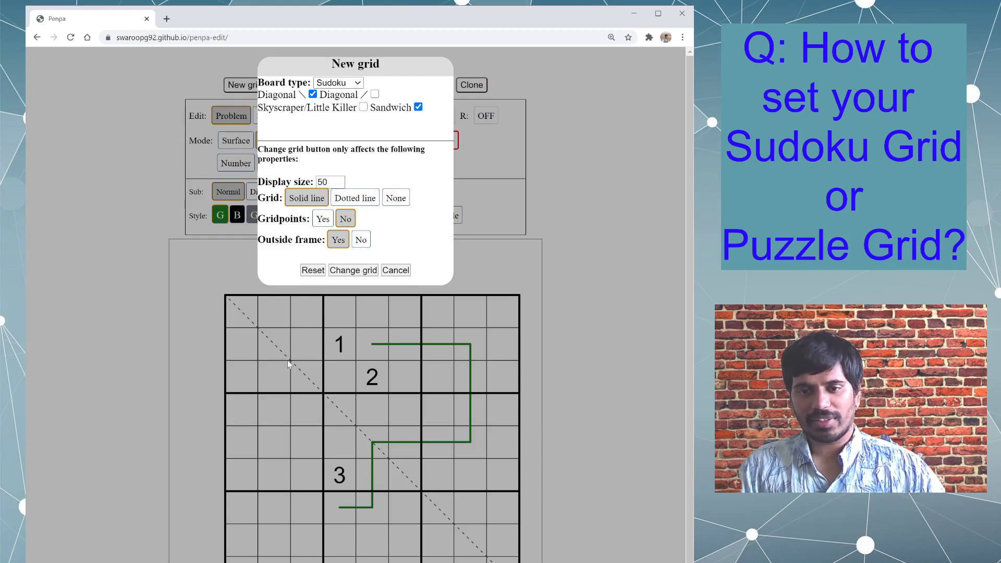
click(364, 201)
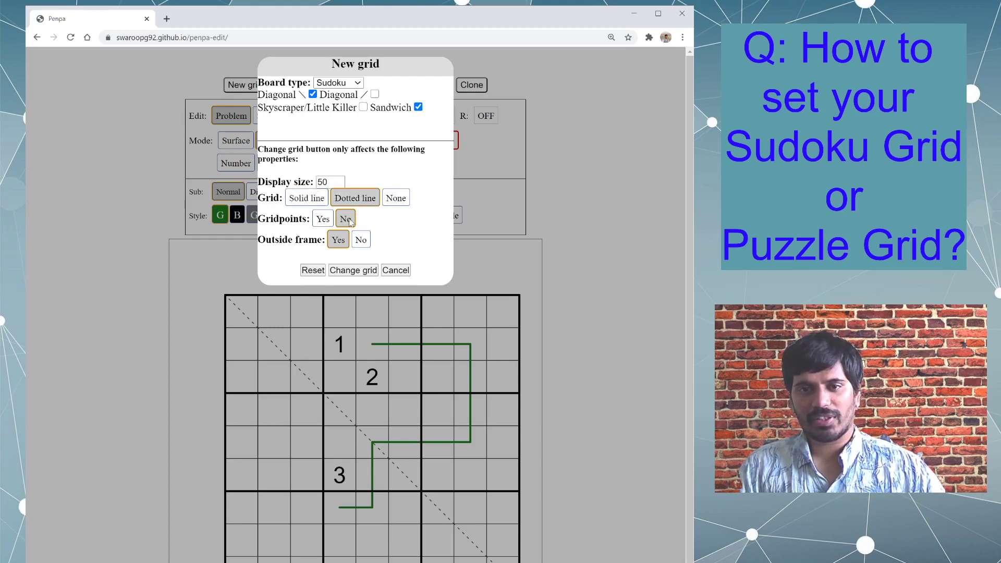
click(317, 271)
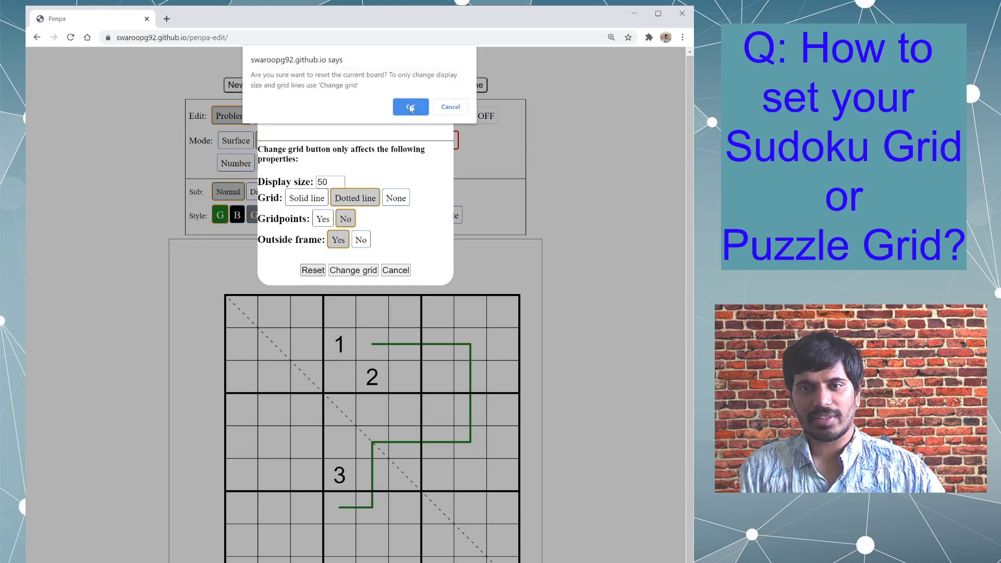
click(449, 107)
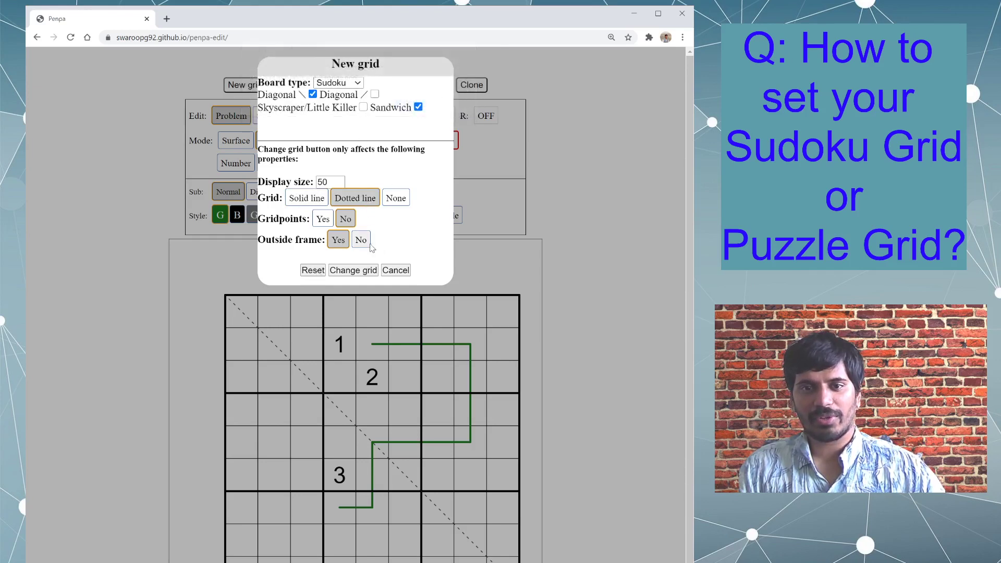
click(368, 271)
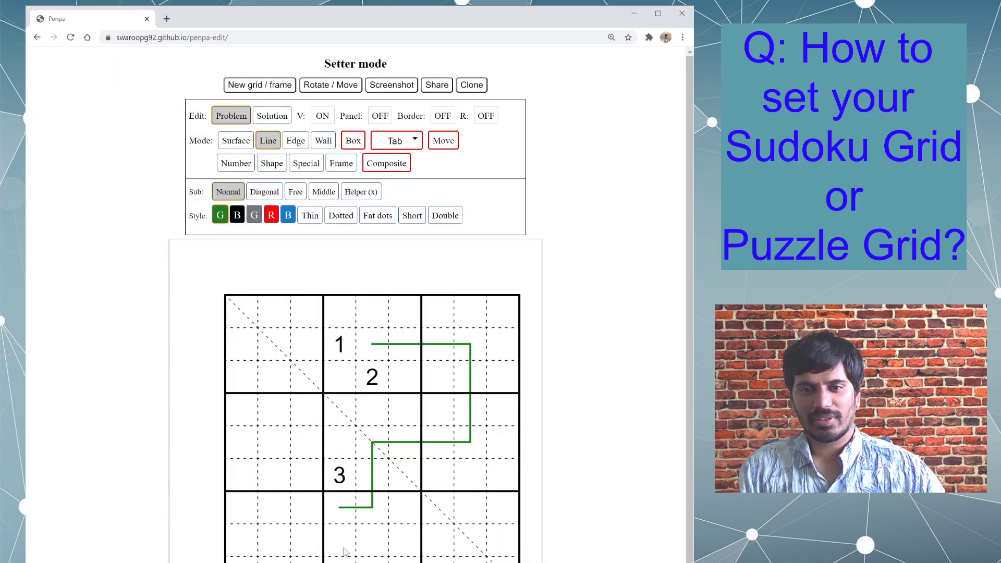
- Set the grid lines to None and apply the change without resetting the board
click(264, 88)
click(396, 198)
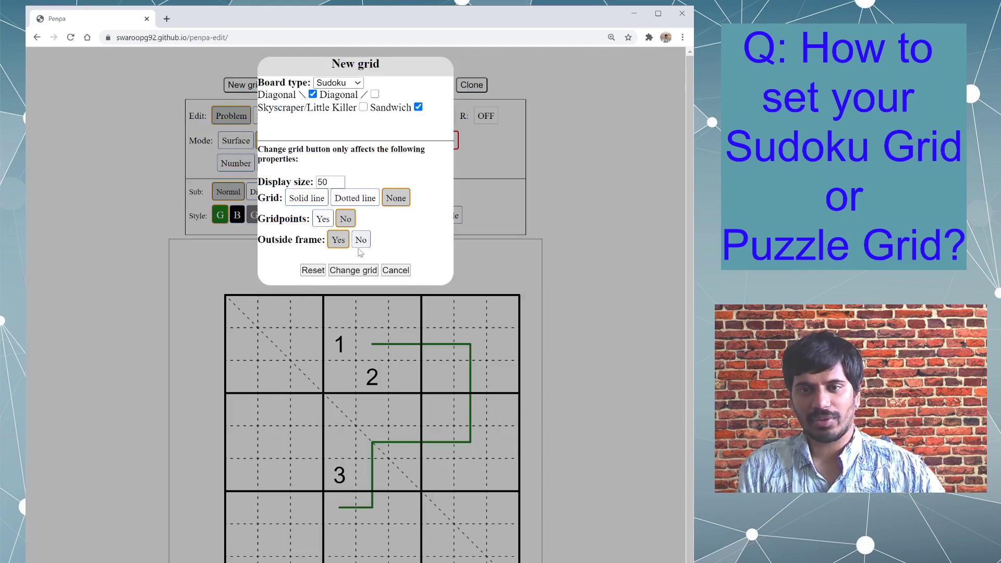
click(354, 270)
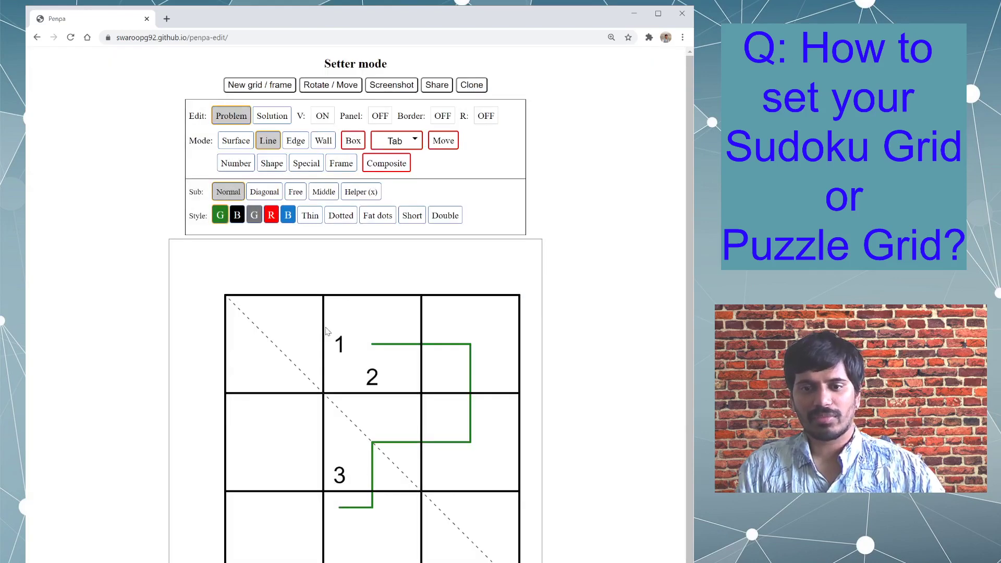
click(279, 82)
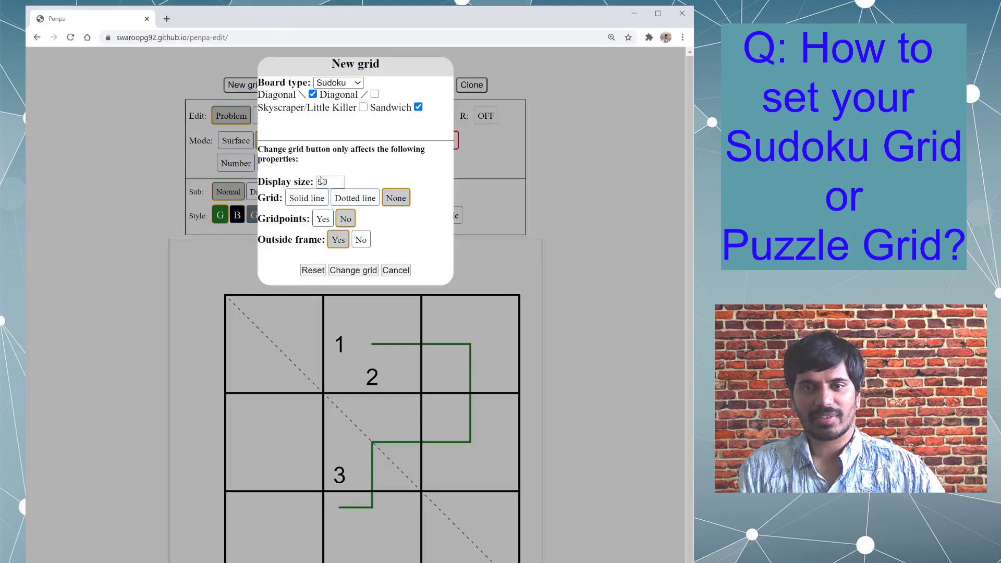
click(312, 201)
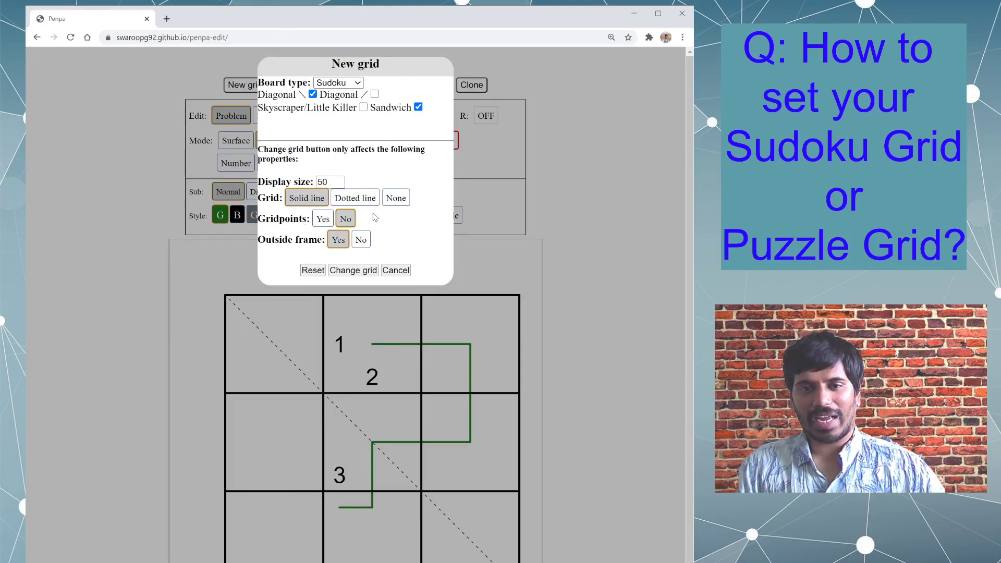
click(398, 196)
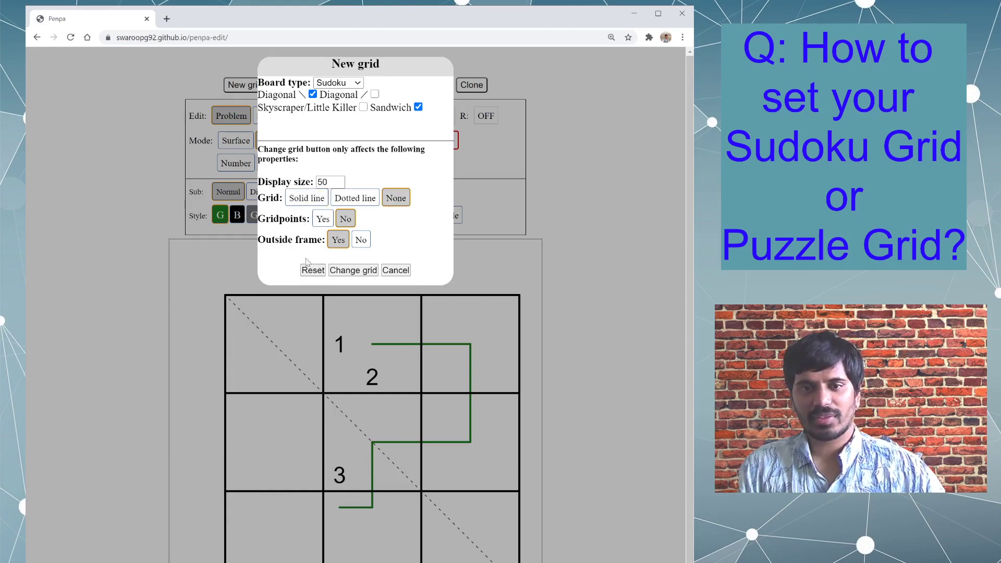
click(354, 270)
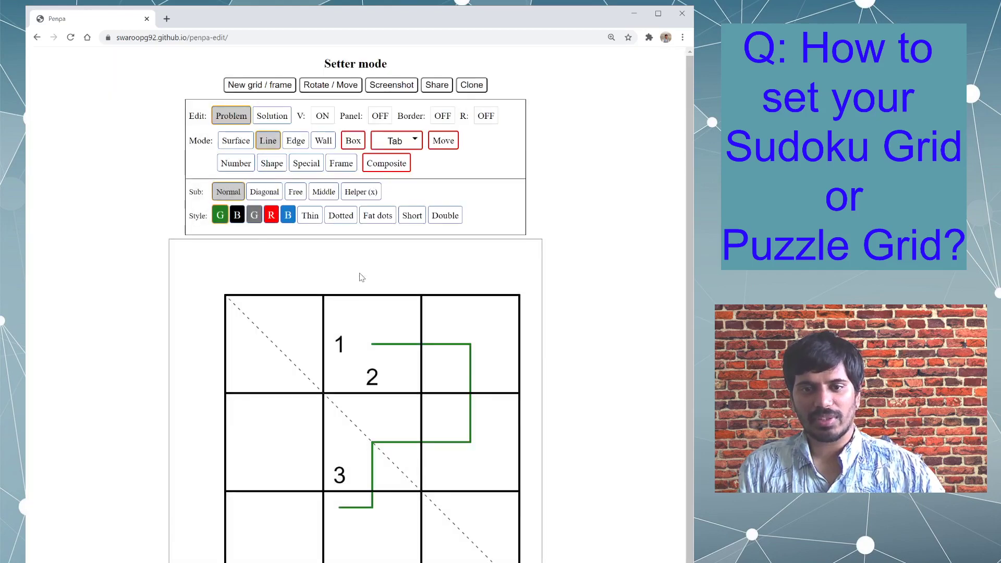
- Turn on the gridpoints and apply the change to the current board
click(229, 83)
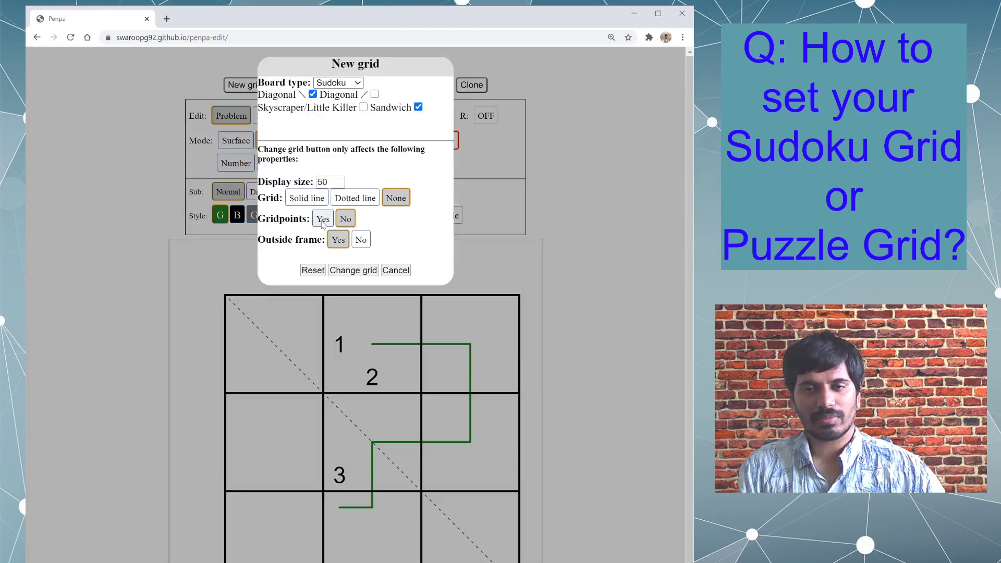
click(322, 219)
click(353, 271)
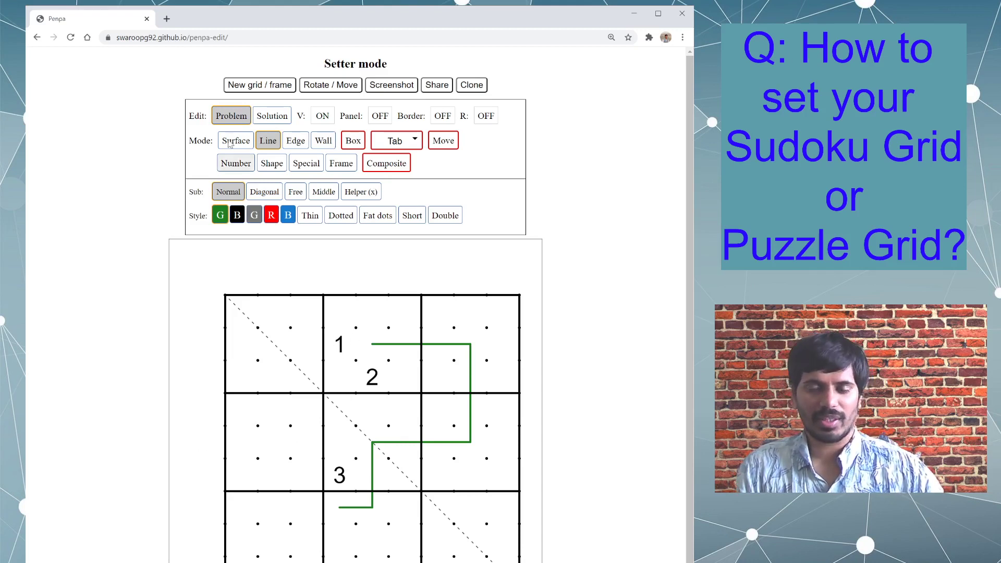
- Turn off the outside frame and apply the change to the current board
click(256, 89)
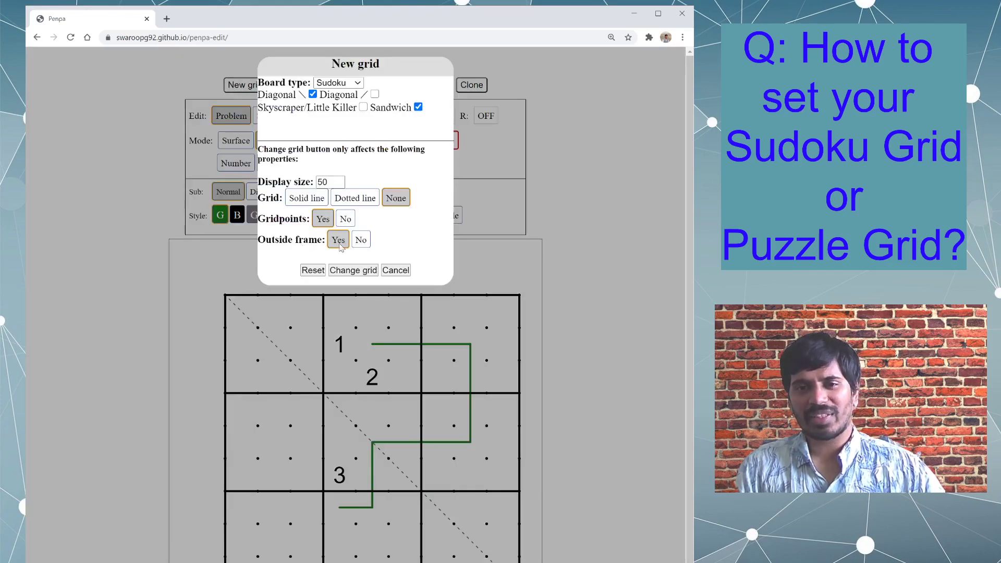
click(396, 270)
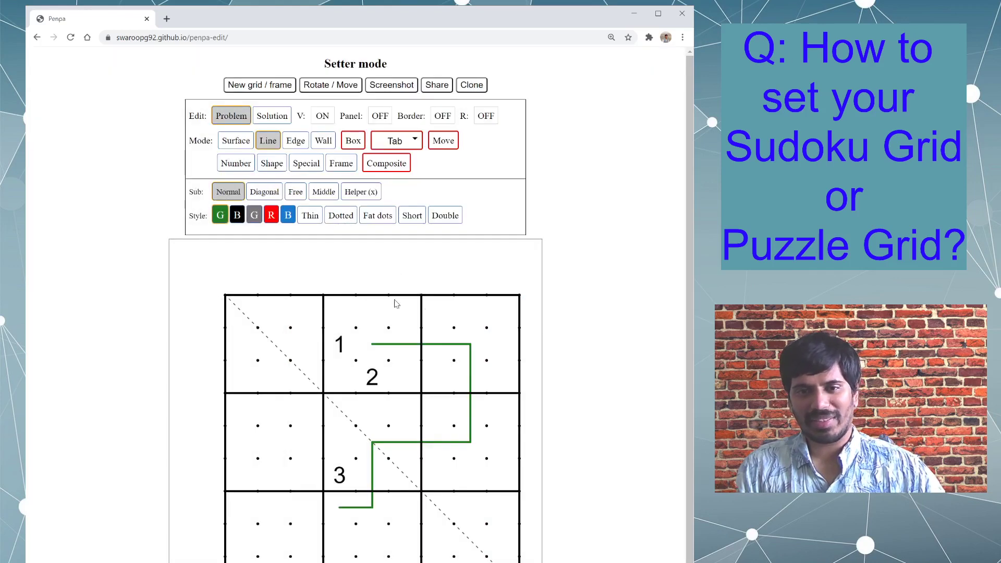
click(281, 86)
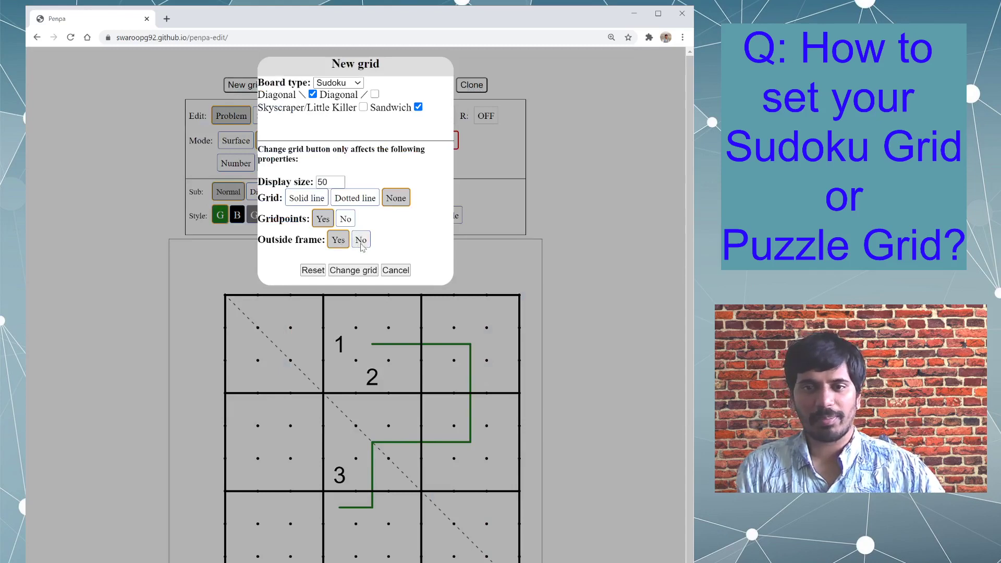
click(360, 241)
click(353, 271)
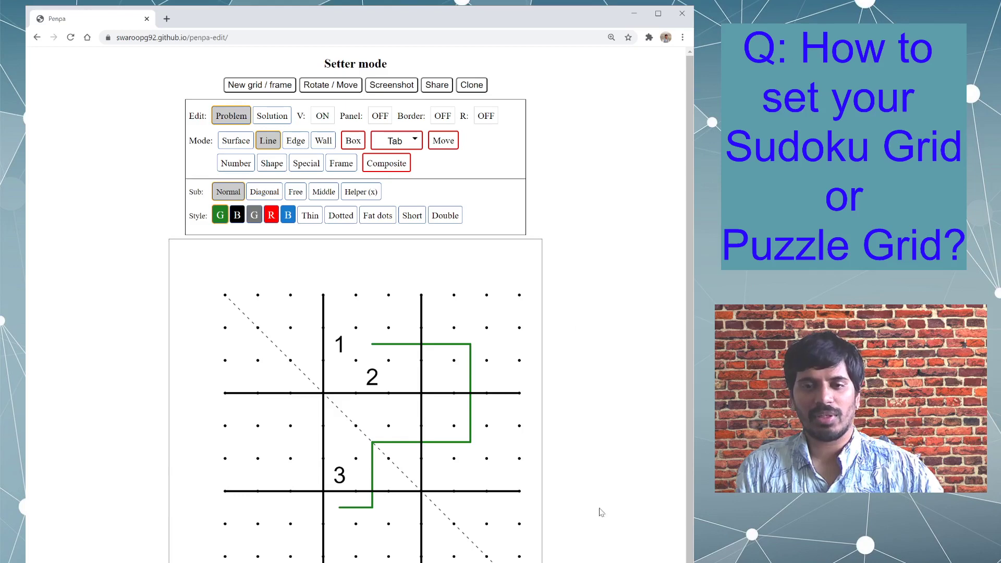
- Reset the board with solid grid lines, no gridpoints, an outside frame and a display size of 38
click(266, 87)
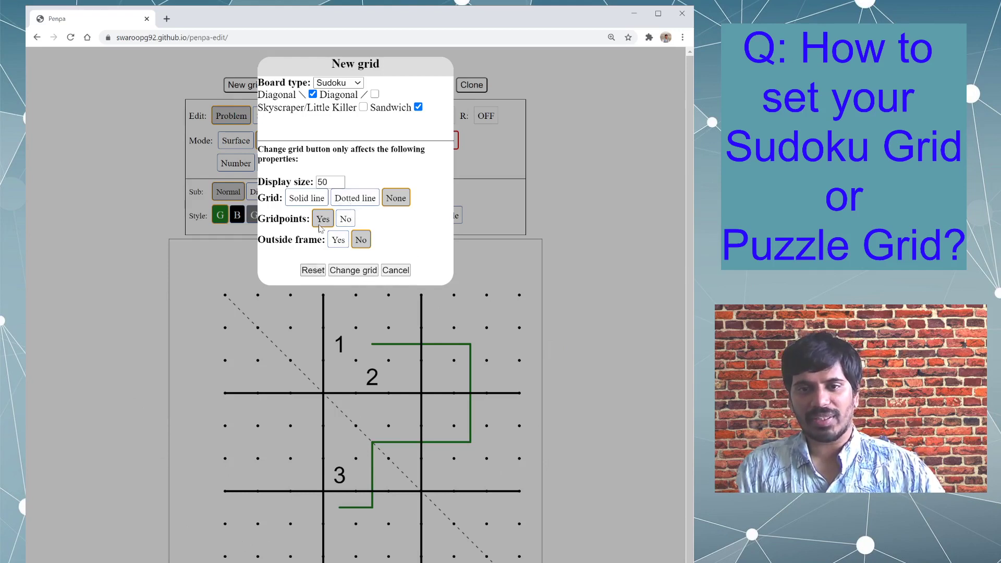
click(321, 203)
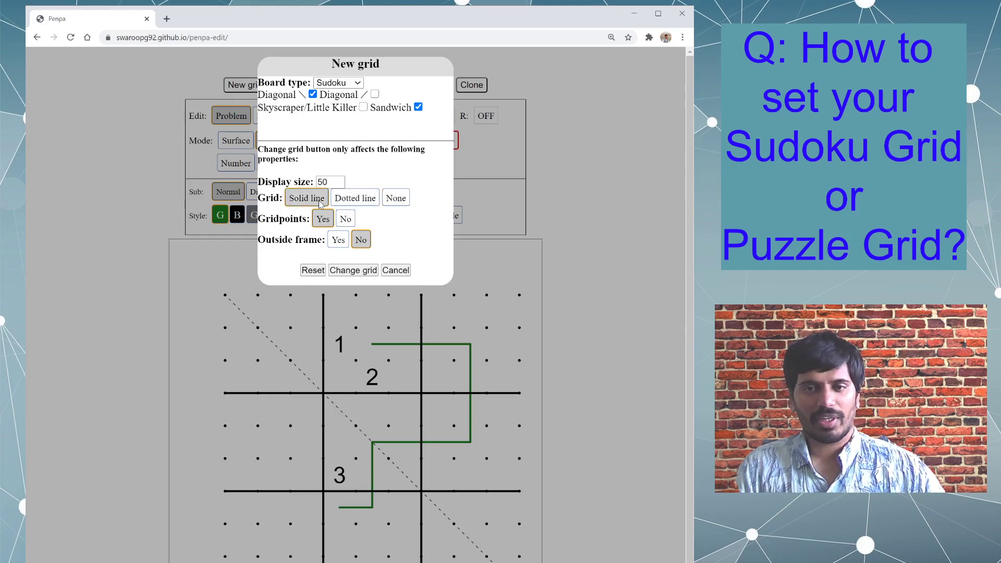
click(345, 219)
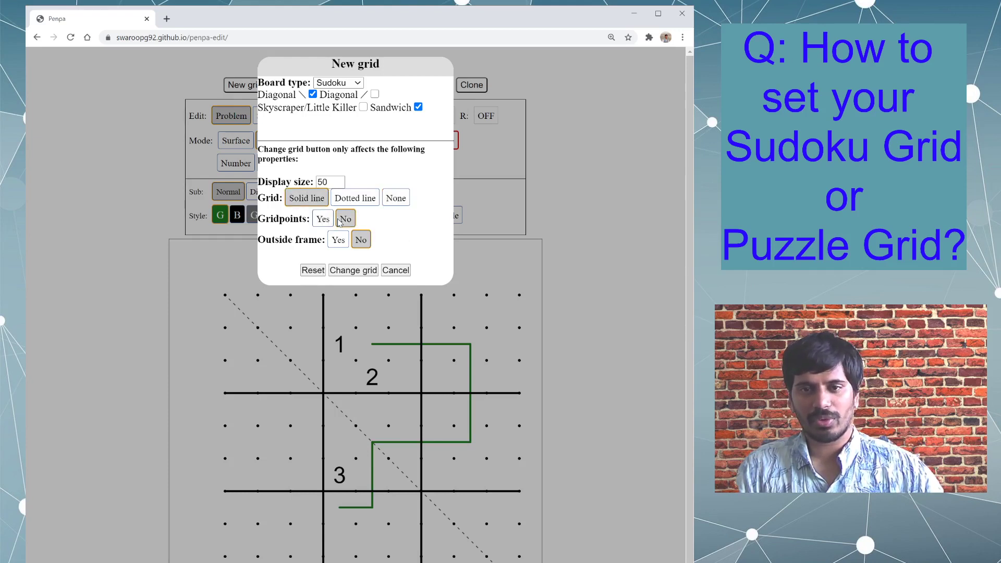
click(338, 241)
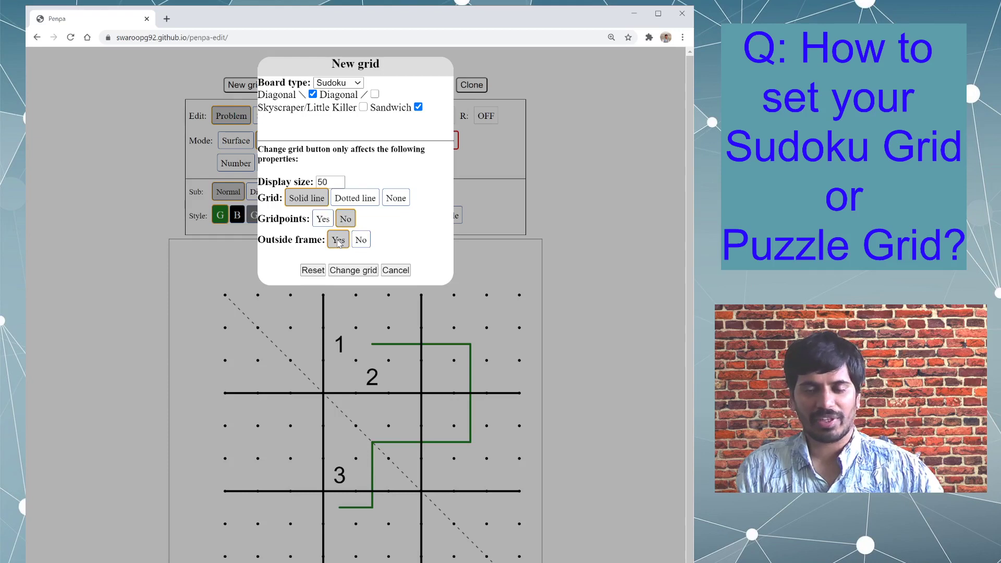
drag(331, 186, 279, 183)
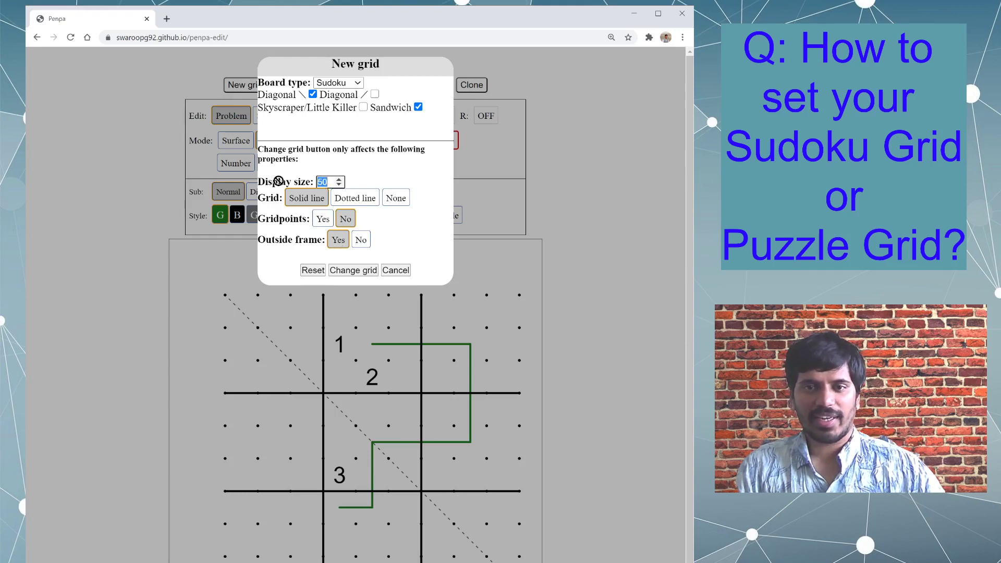
text(38)
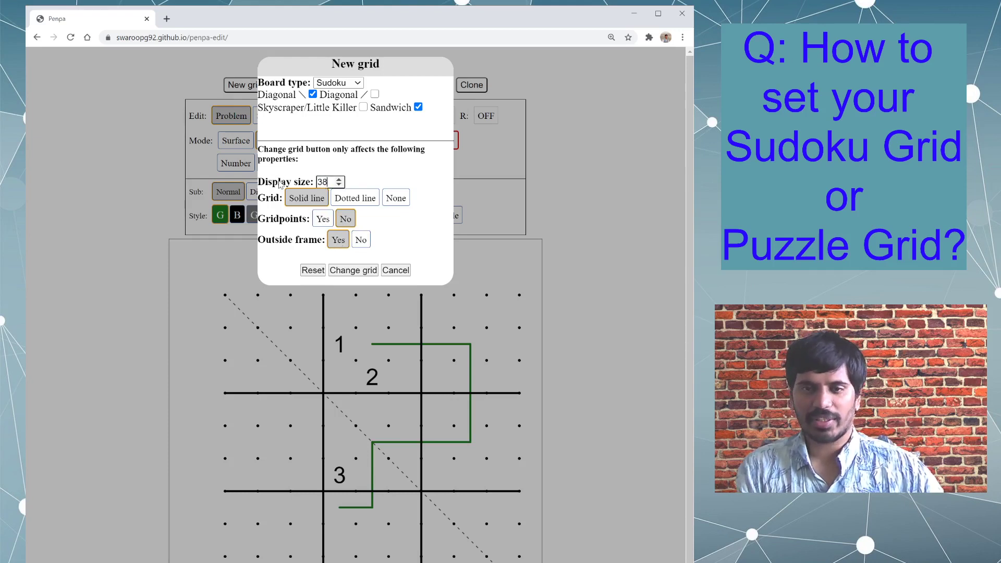
click(313, 270)
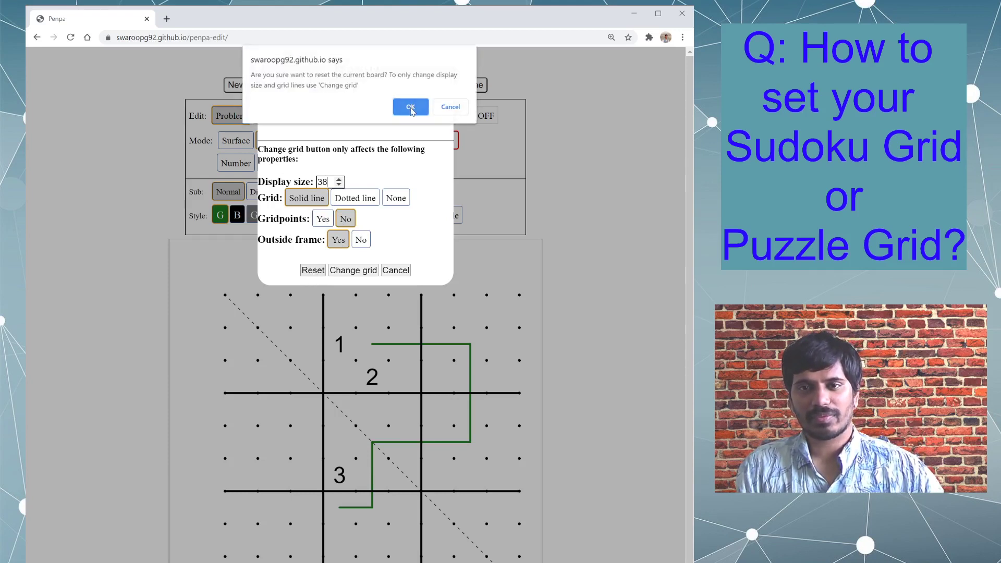
click(411, 108)
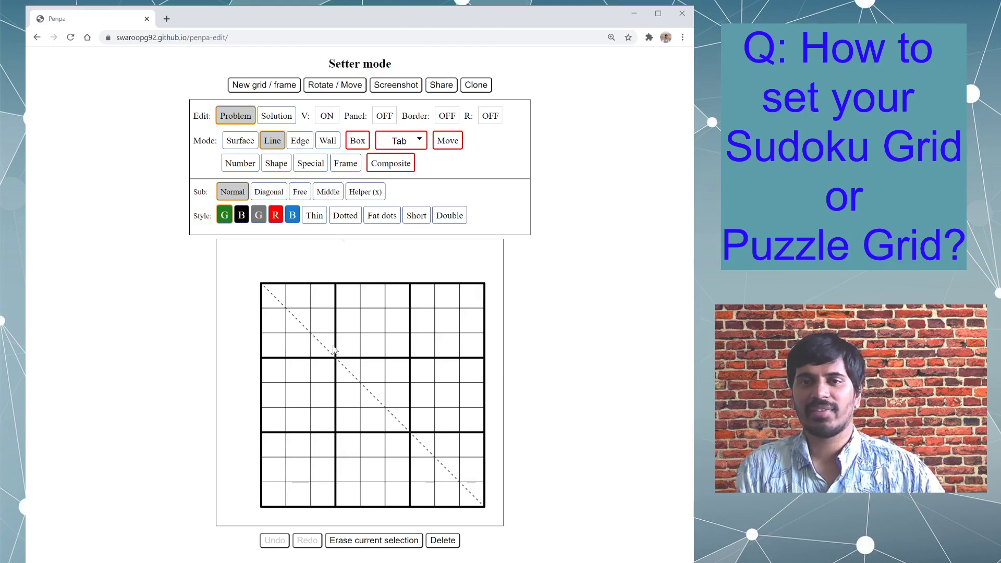
- Turn off the Diagonal and Sandwich options for the Sudoku board and reset it to a plain grid
click(288, 88)
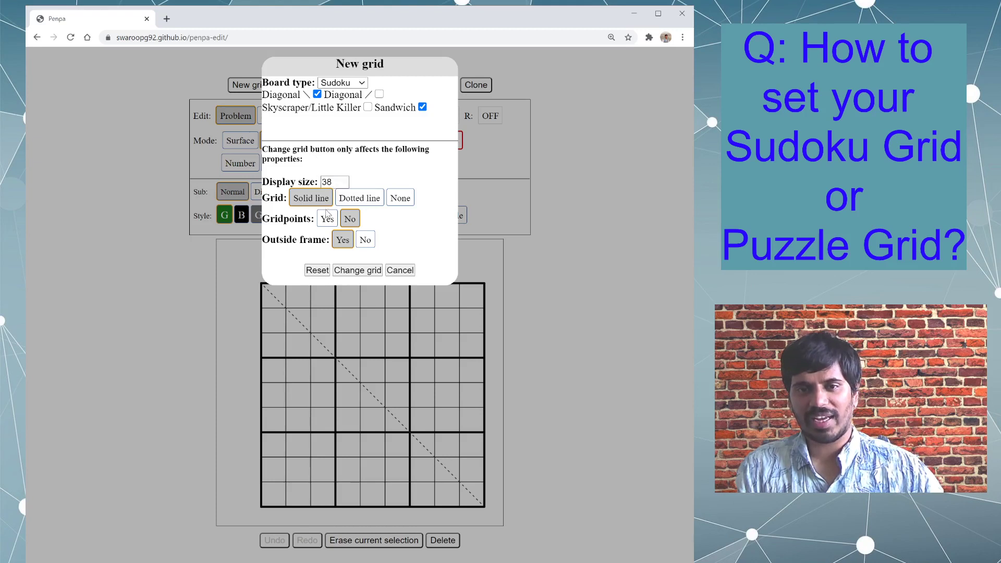
click(316, 271)
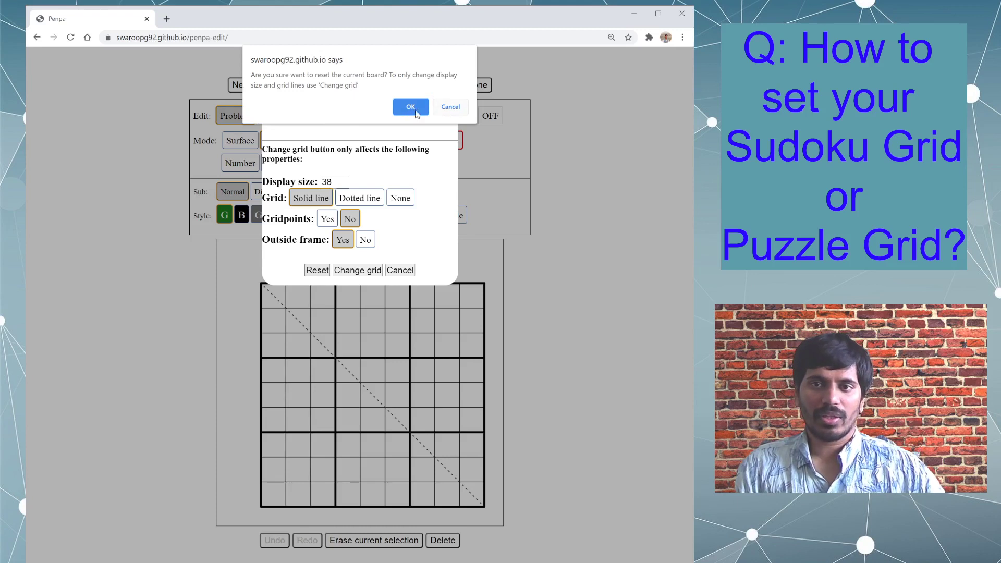
click(440, 107)
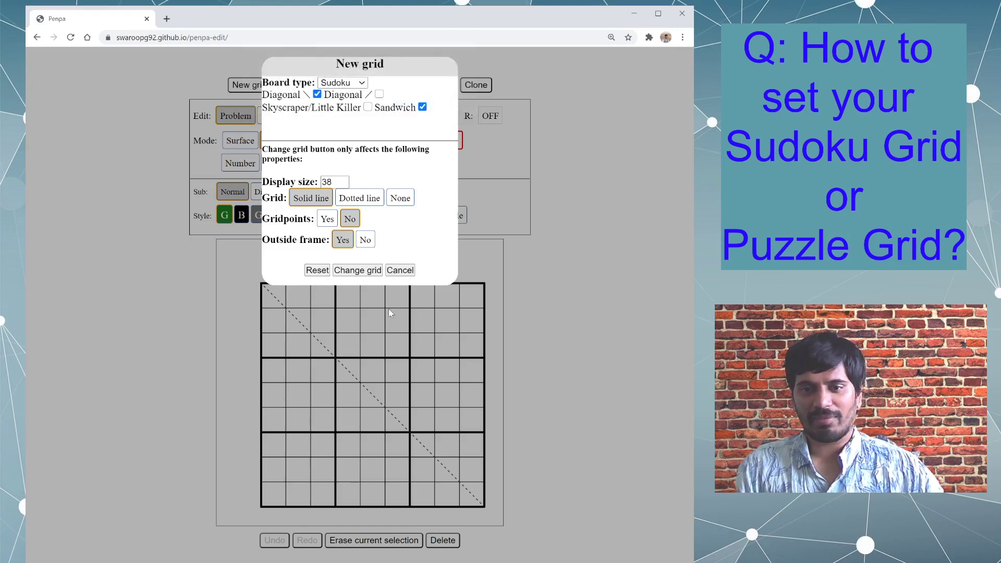
click(422, 107)
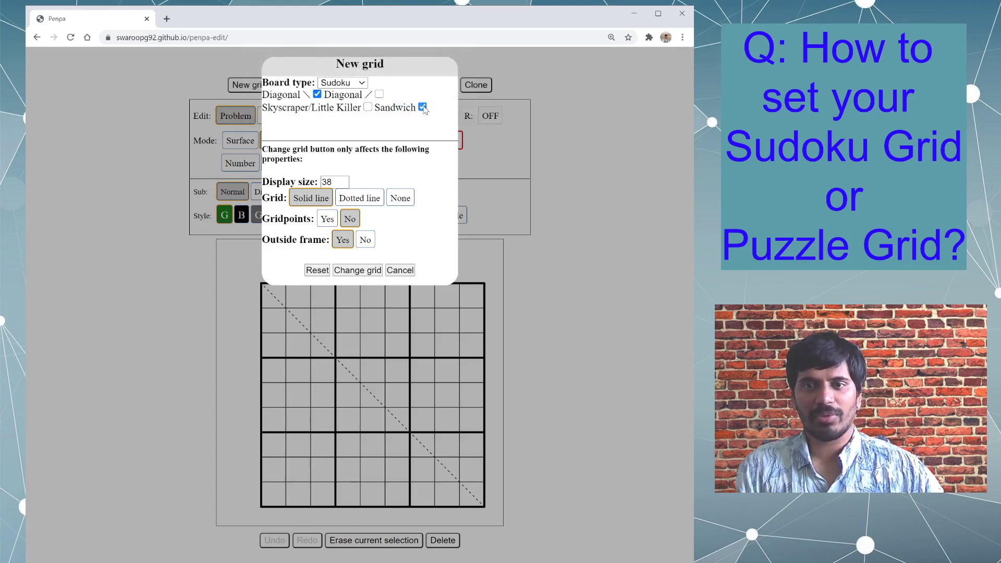
click(317, 95)
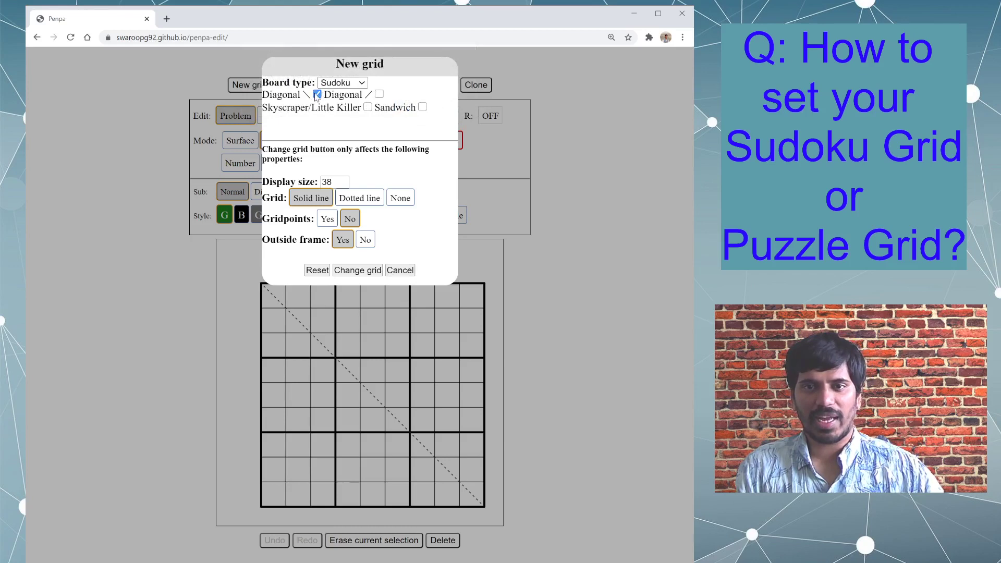
click(318, 271)
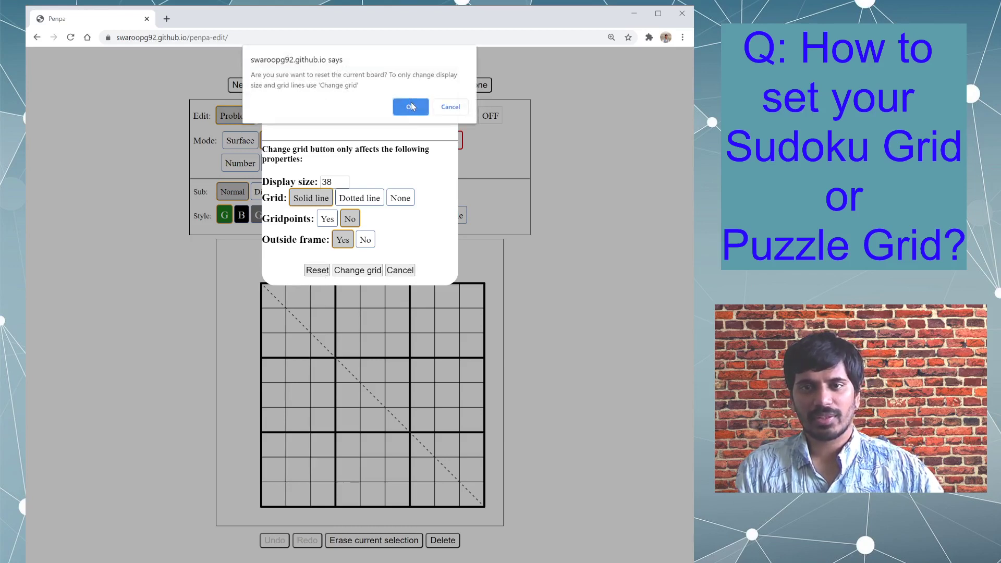
click(411, 107)
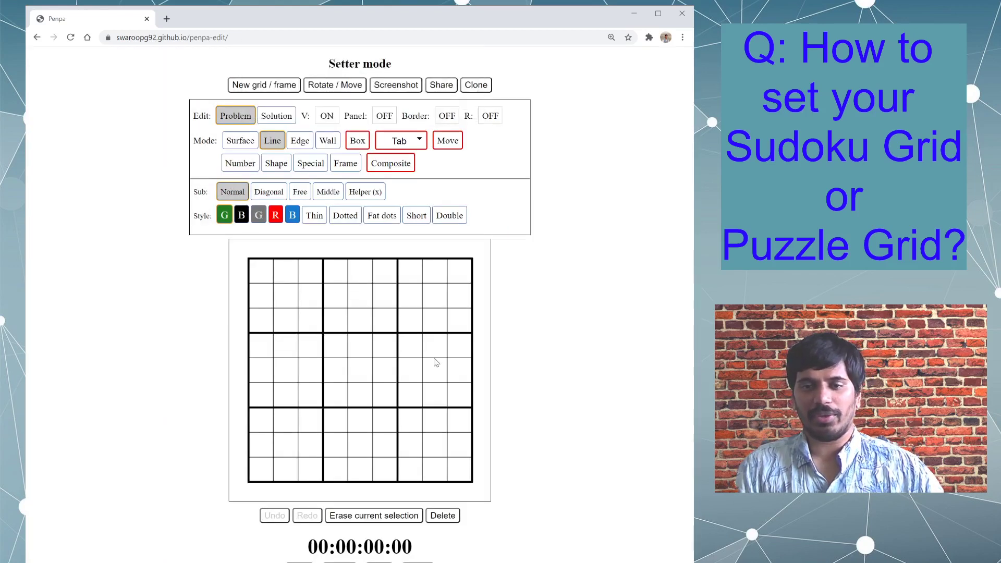
- Reset to a Square board with 10 rows and 10 columns, and draw a green line from the top row's fifth cell down the last column
click(256, 86)
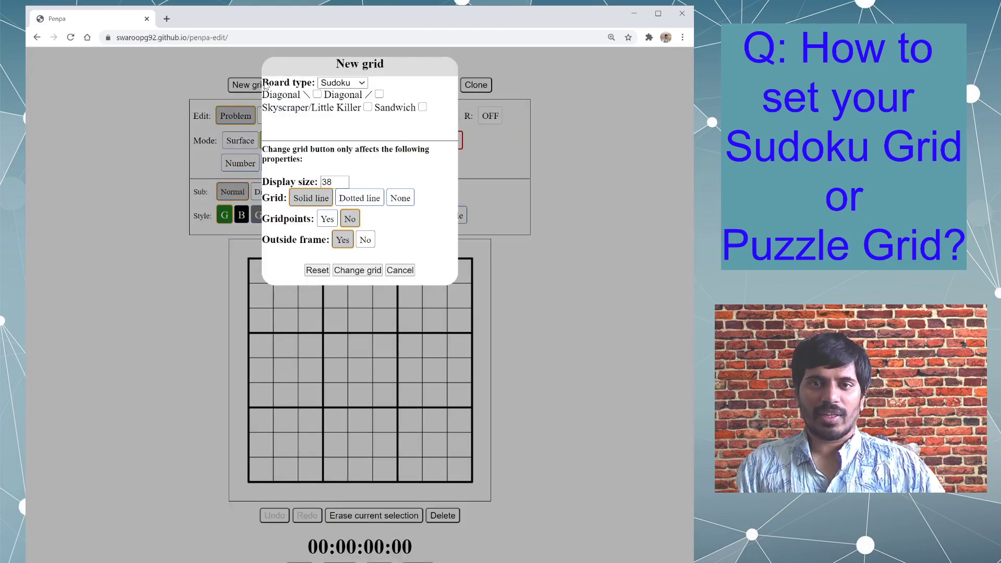
click(341, 97)
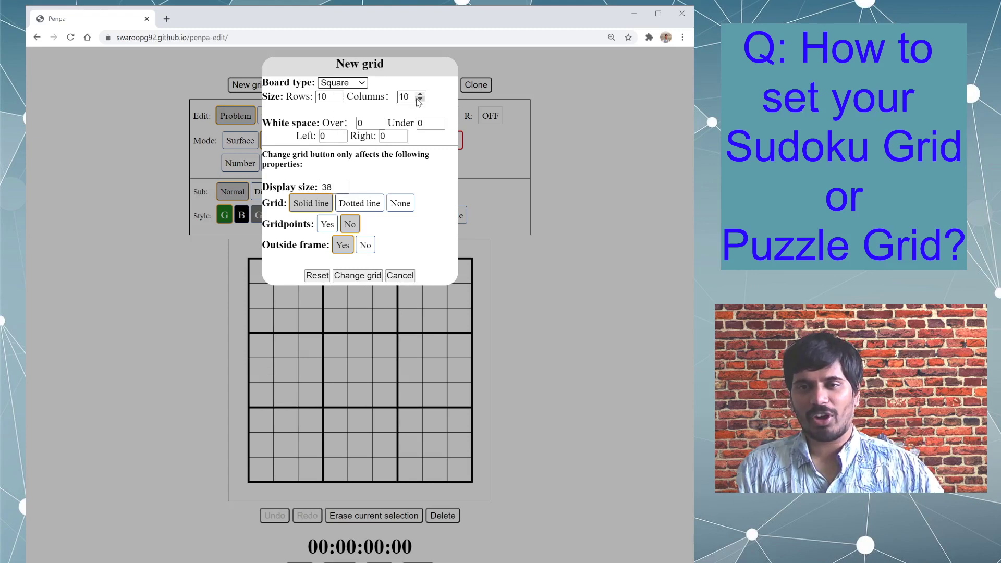
click(329, 99)
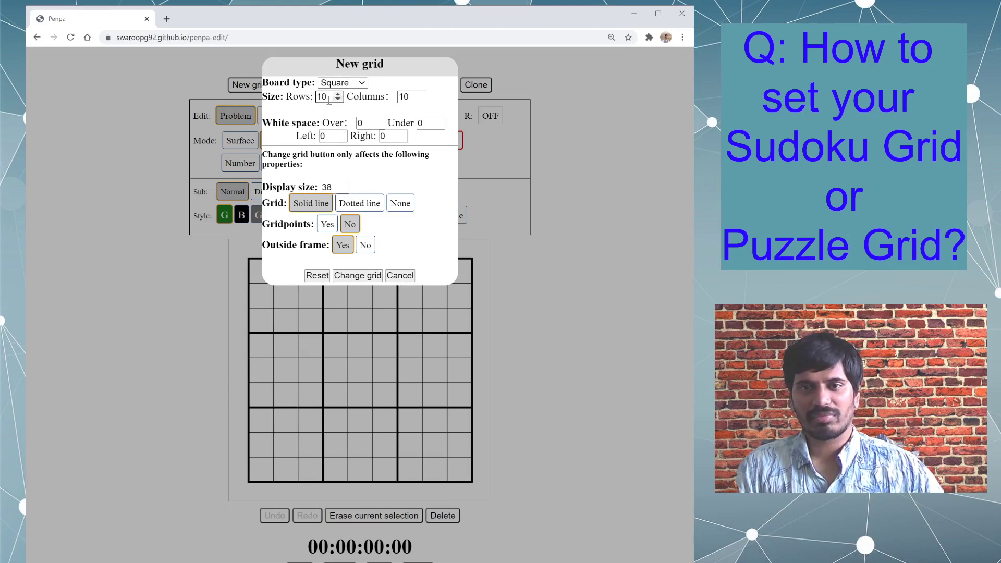
click(317, 275)
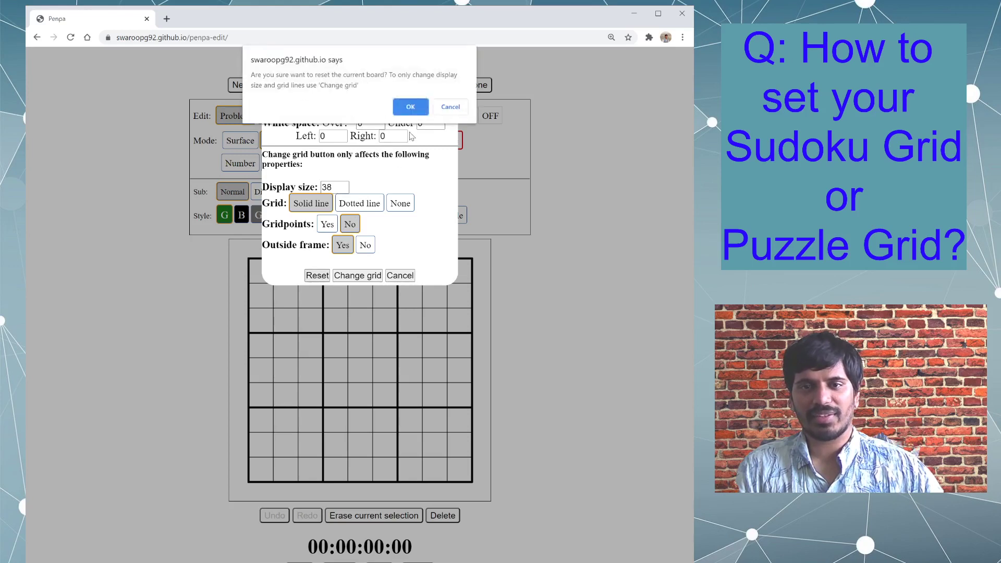
click(410, 106)
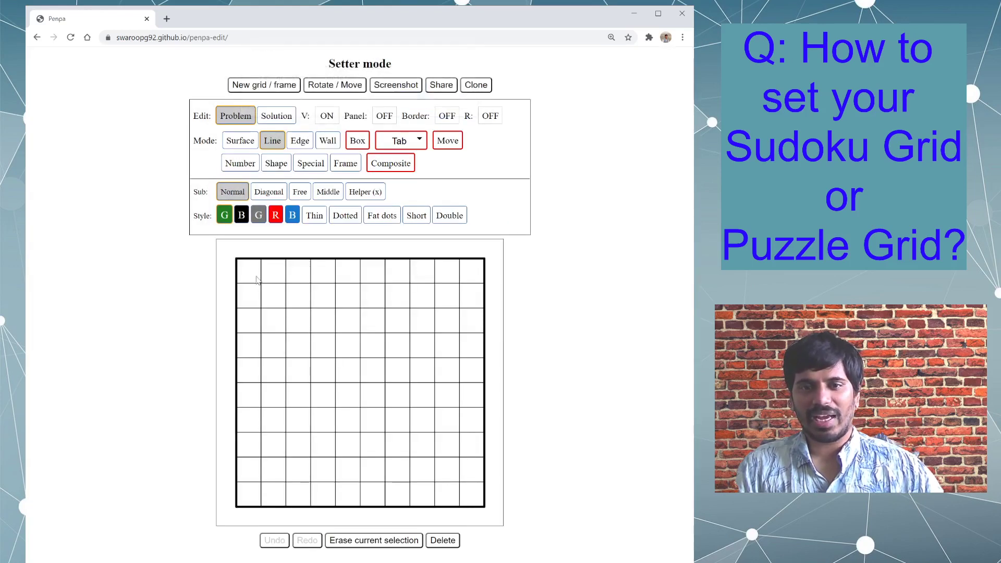
mouse_move(348, 270)
mouse_down()
mouse_move(469, 284)
mouse_move(477, 510)
mouse_up()
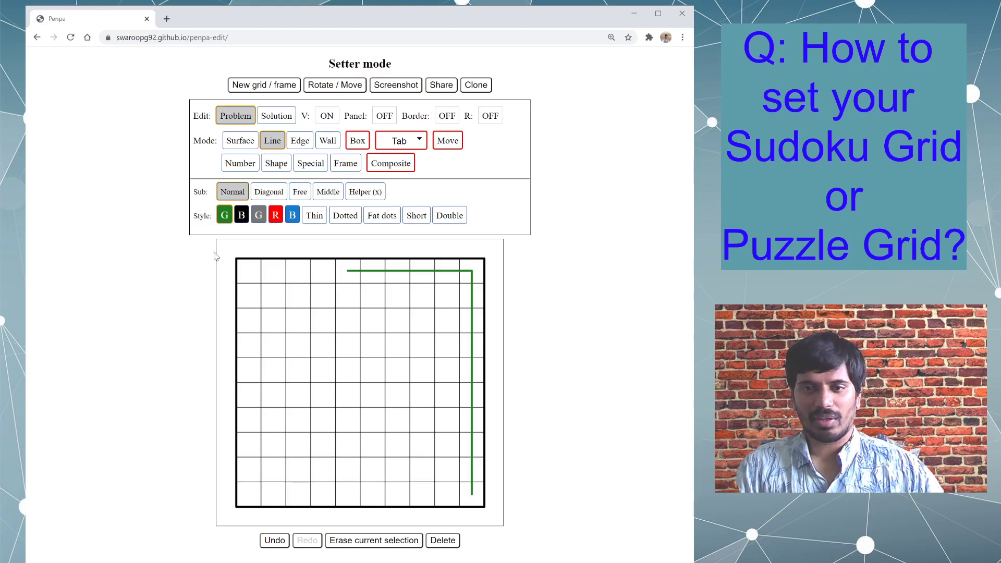
- Set the square board's rows to 7 and reset the board
click(282, 84)
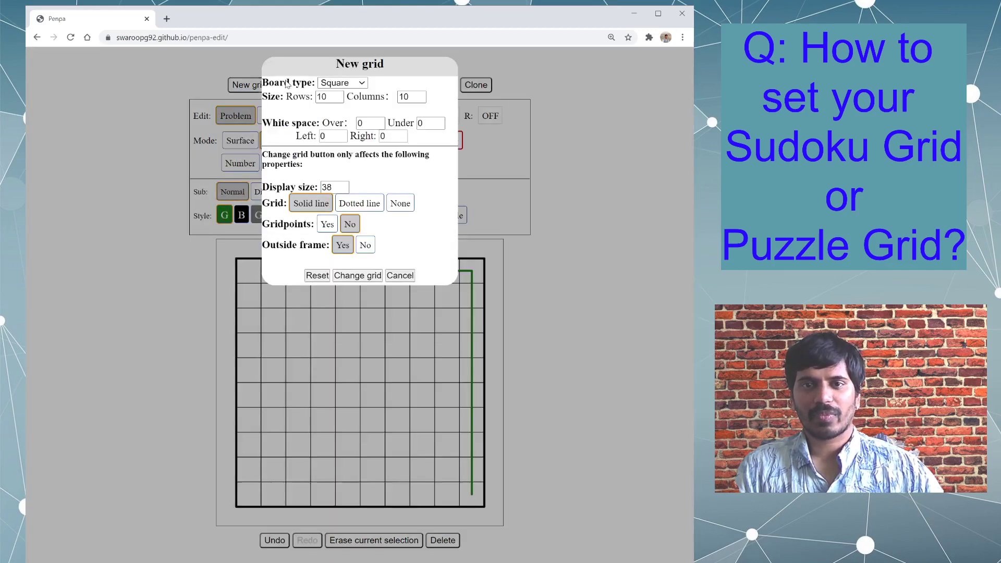
double_click(339, 99)
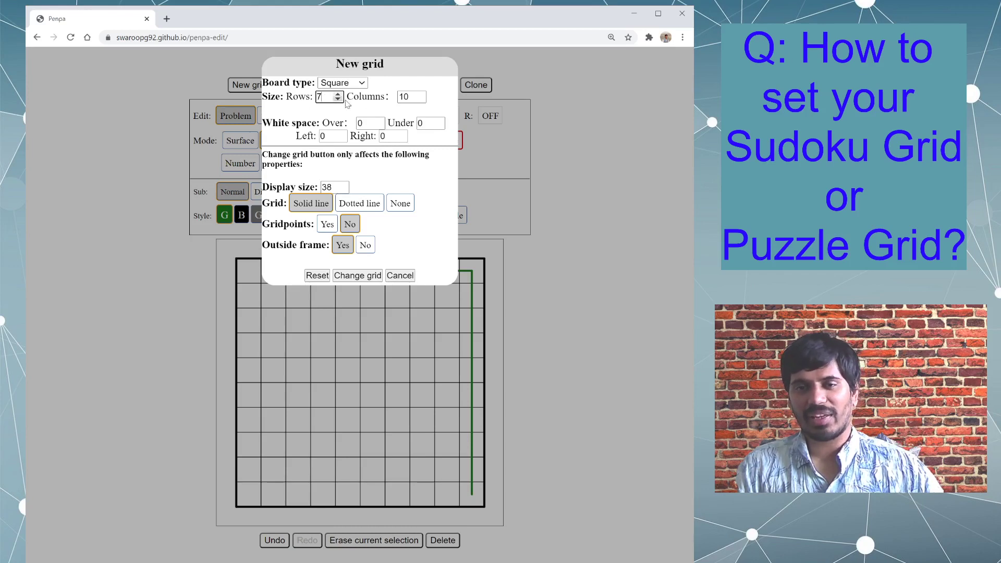
click(318, 275)
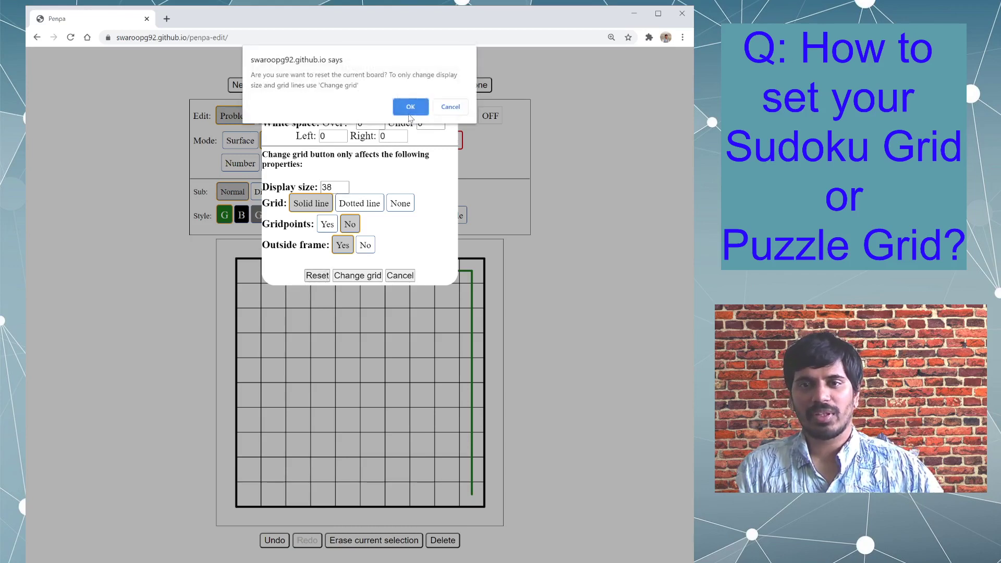
click(411, 109)
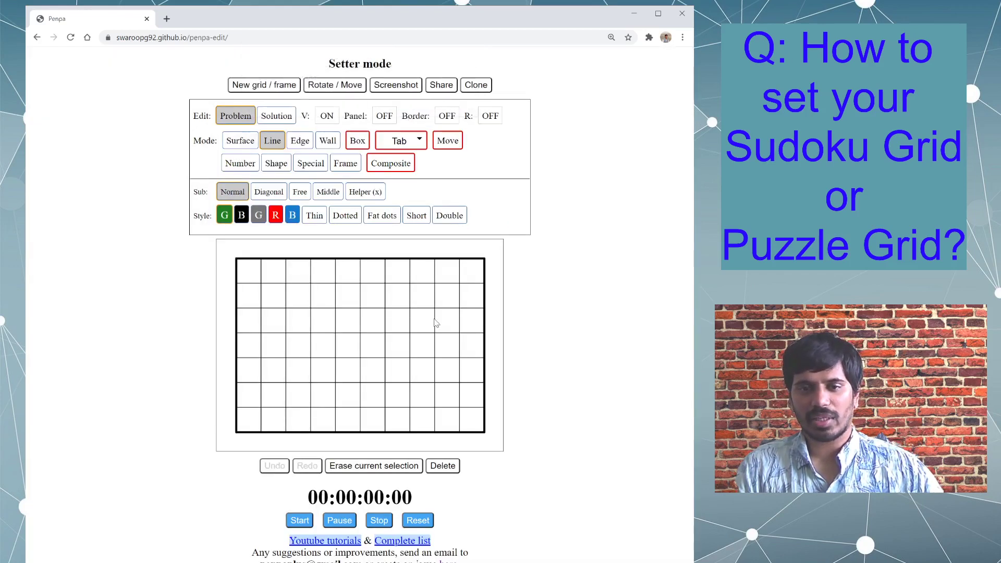
- Set the square board to 4 rows and 4 columns and reset it
click(268, 85)
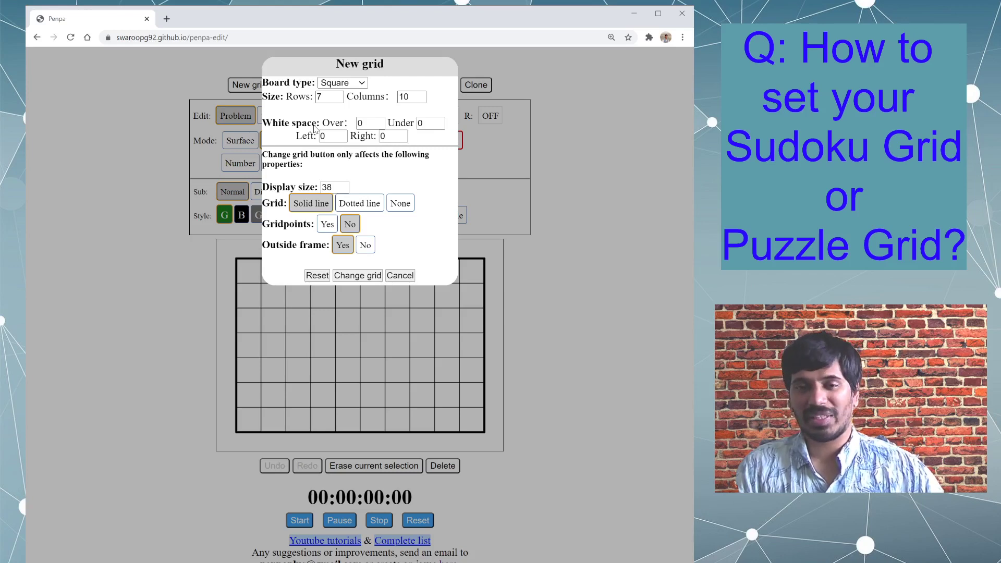
click(393, 277)
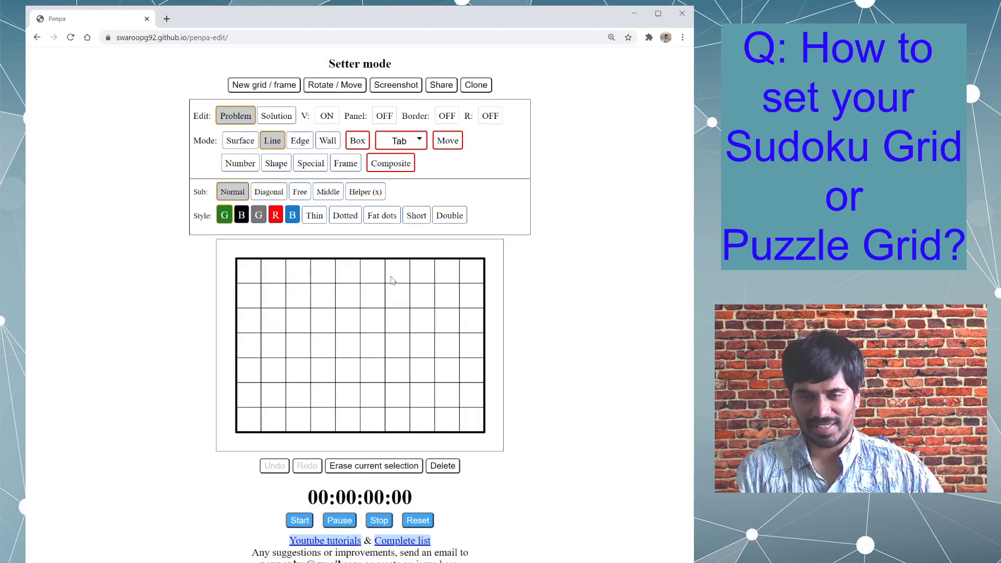
click(264, 85)
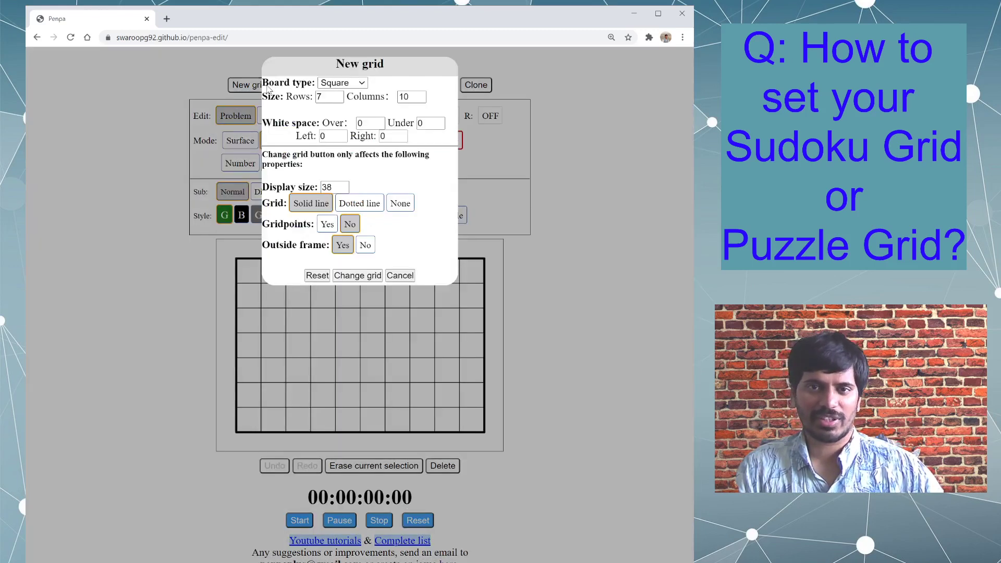
double_click(322, 97)
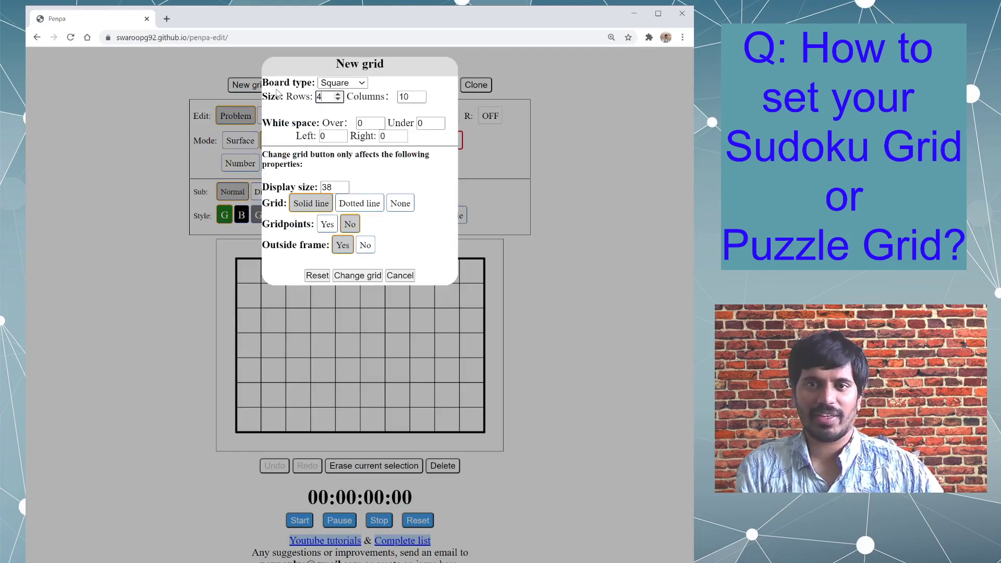
key(Tab)
text(4)
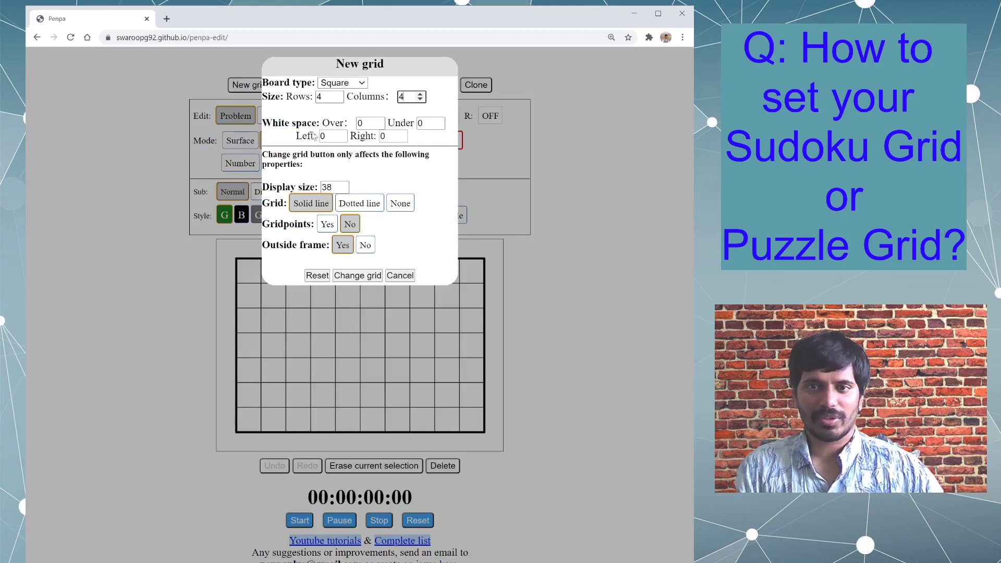
click(320, 276)
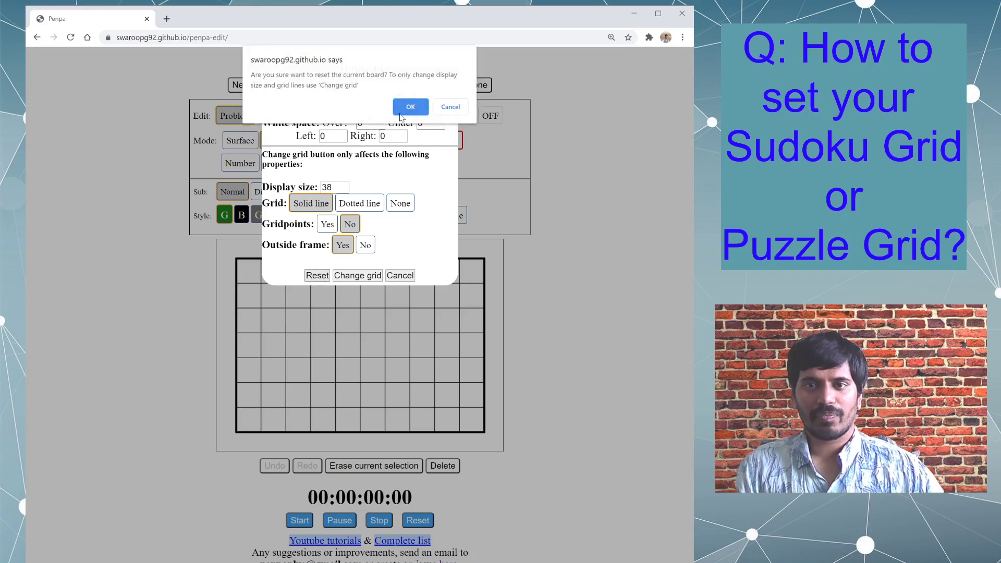
key(Return)
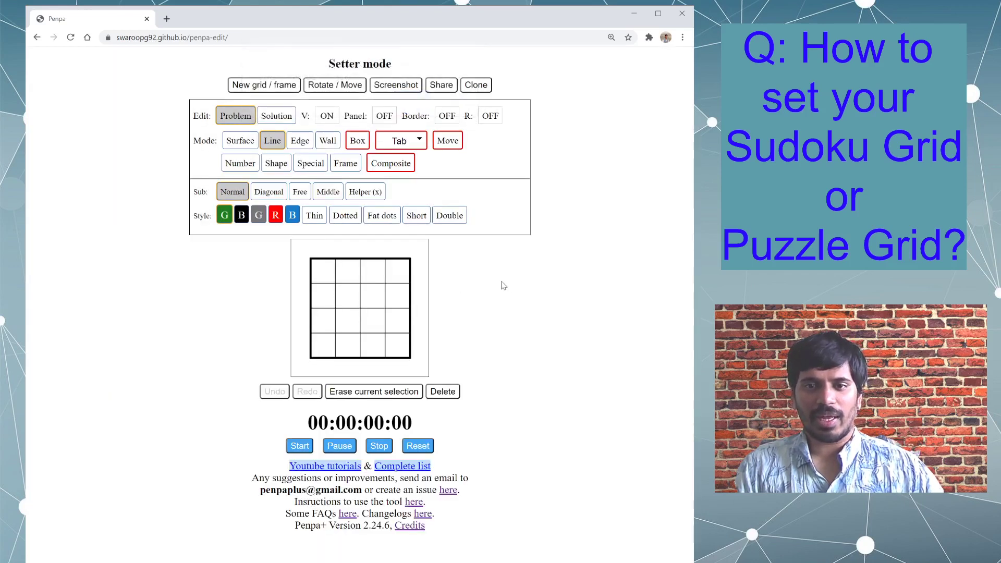
- Enlarge the page and draw a green line in the margin above the grid, spanning all four columns
ctrl+scroll(522, 288, up, 3)
ctrl+scroll(521, 288, down, 1)
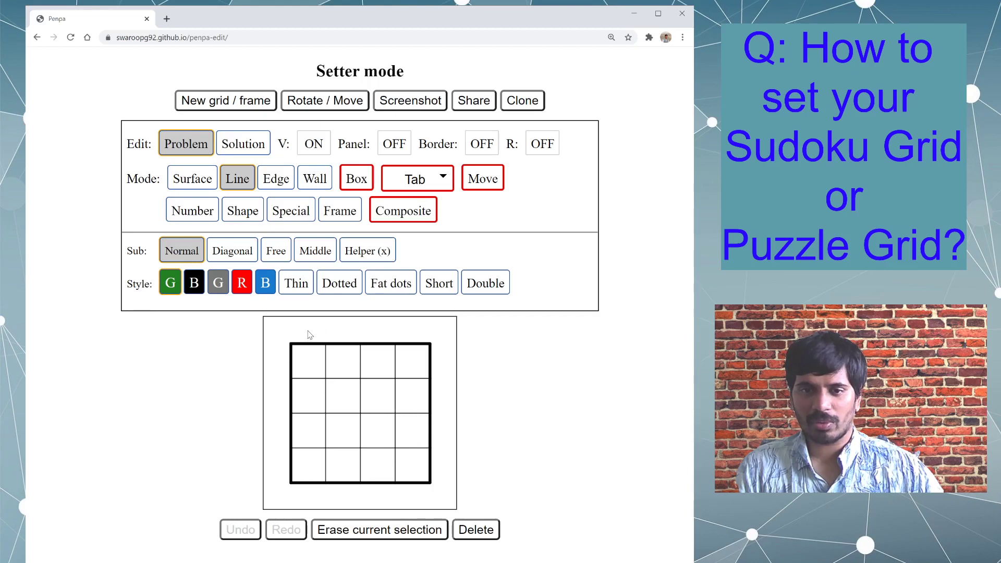
drag(312, 335, 407, 336)
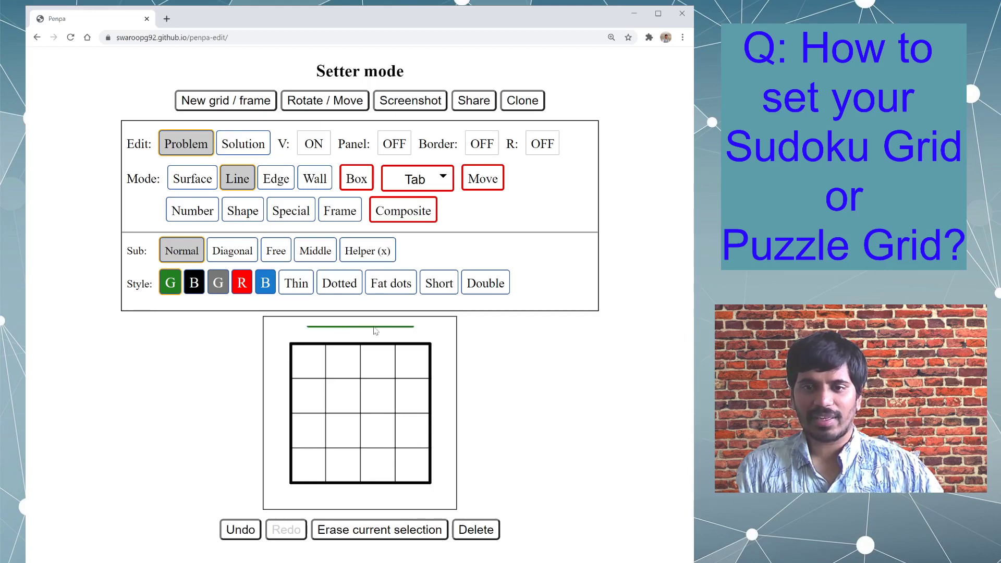
- Erase all Line mode elements from the board
click(192, 188)
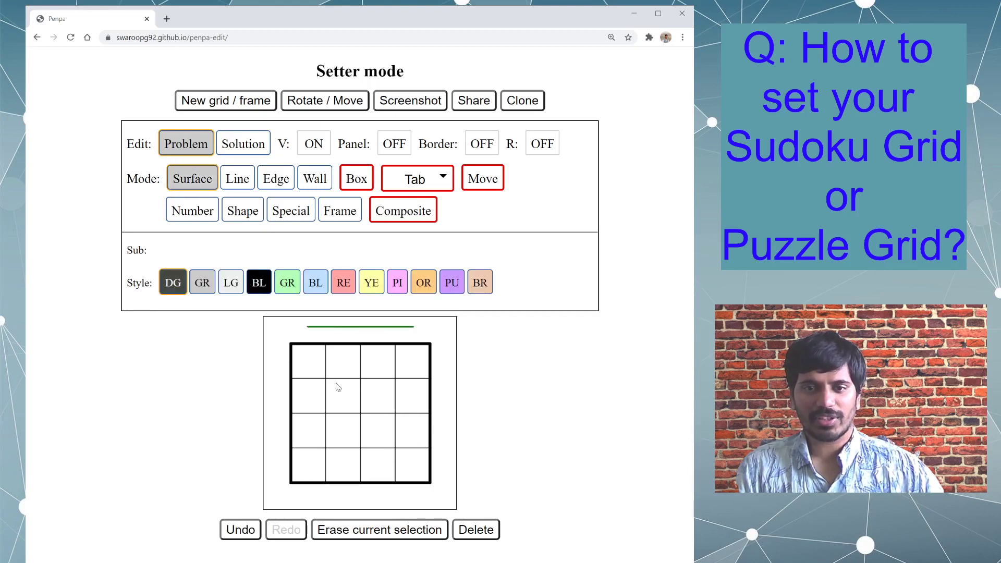
click(236, 178)
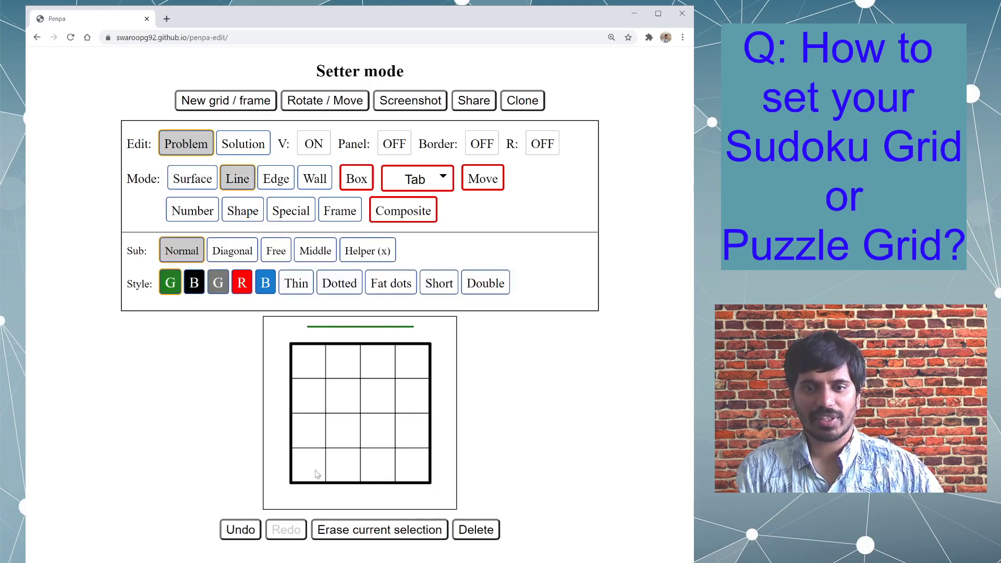
click(379, 529)
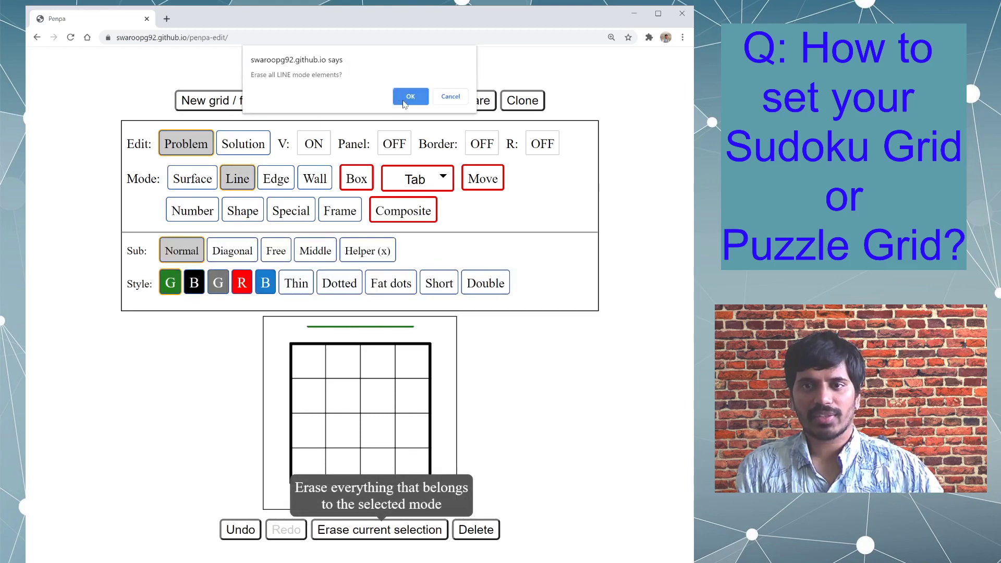
click(410, 96)
- Shade the margin strip above the grid dark grey and fill all cells of the 4×4 grid with green
click(194, 179)
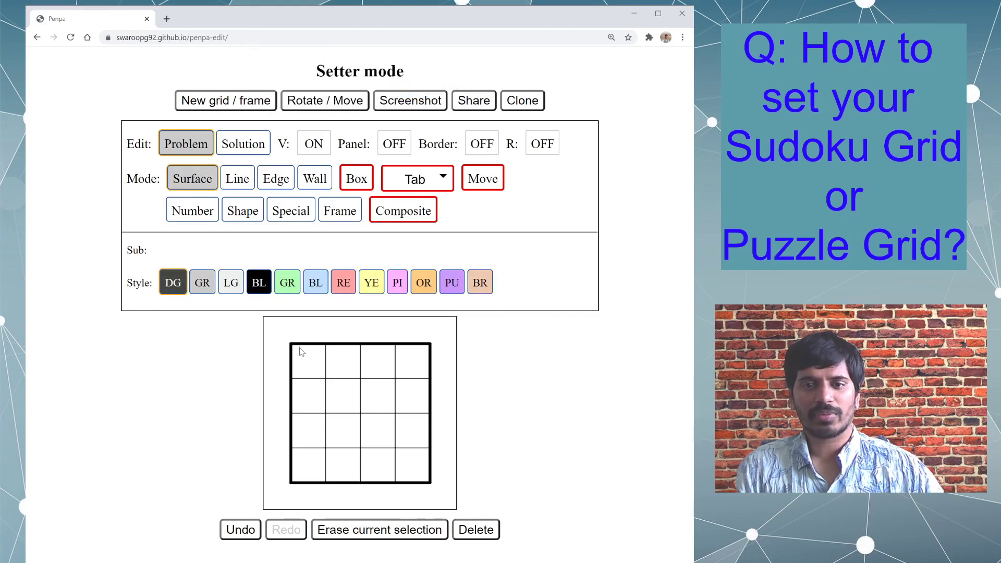
drag(304, 336, 451, 338)
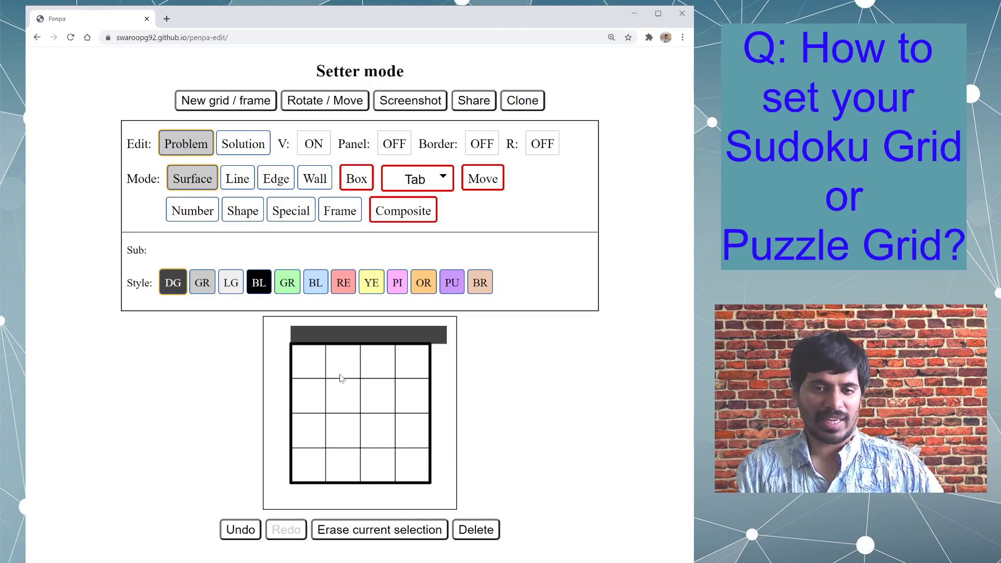
click(308, 367)
click(307, 368)
right_click(312, 361)
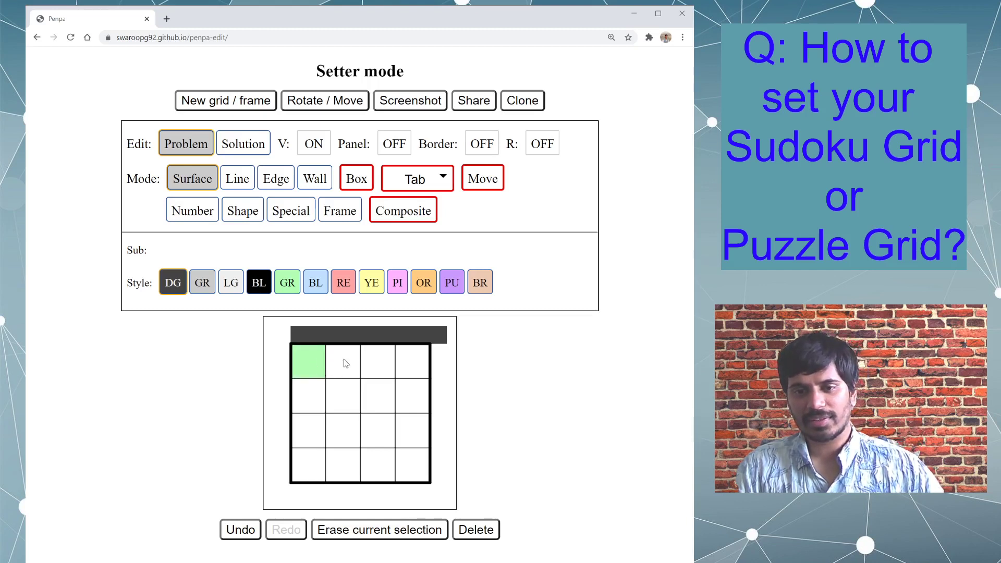
mouse_move(346, 363)
mouse_down()
mouse_move(402, 442)
mouse_move(341, 464)
mouse_move(349, 396)
mouse_move(378, 432)
mouse_move(309, 465)
mouse_up()
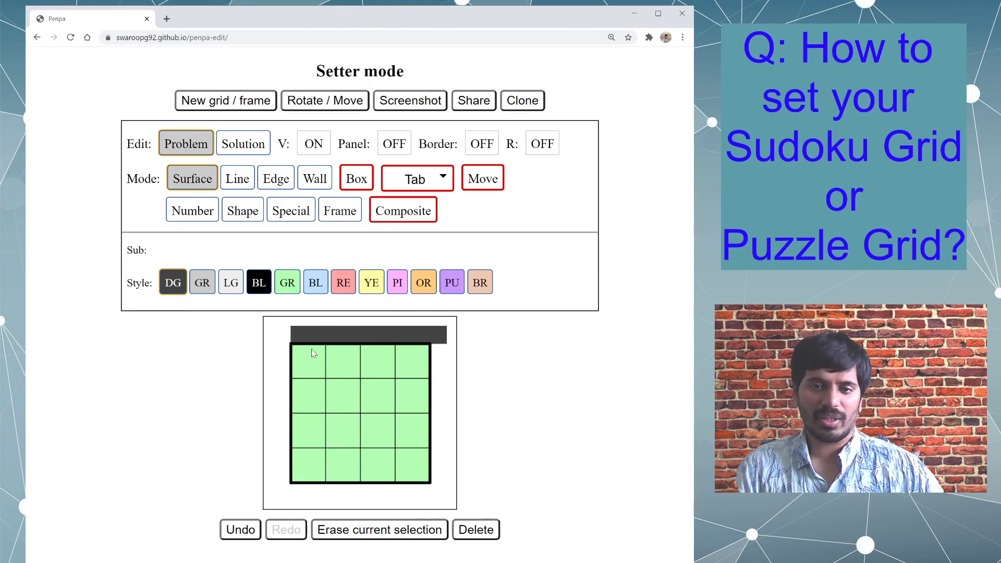
- Redo the dark grey shading above the grid so it spans only the four columns
mouse_move(299, 337)
mouse_down()
mouse_move(461, 341)
mouse_move(368, 339)
mouse_up()
click(306, 334)
drag(306, 335, 408, 343)
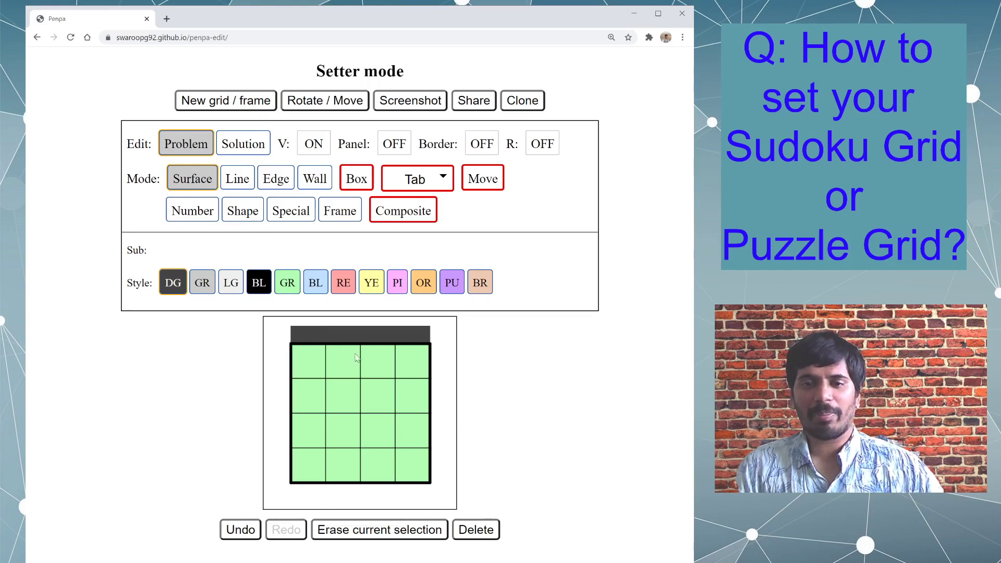
- In the new grid settings, set the rows to 5 and the white space over the grid to 1
click(252, 103)
drag(314, 126, 290, 127)
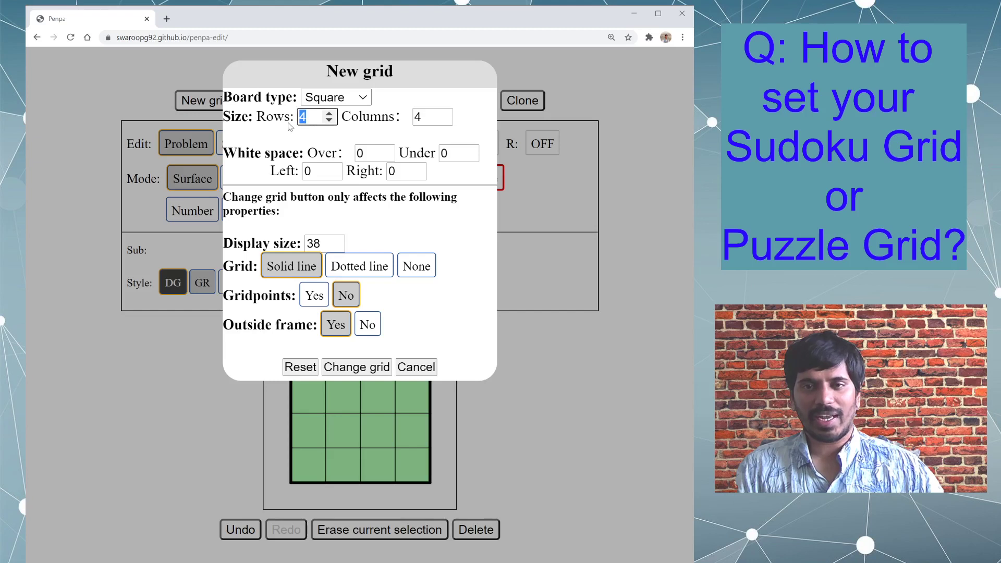
text(5)
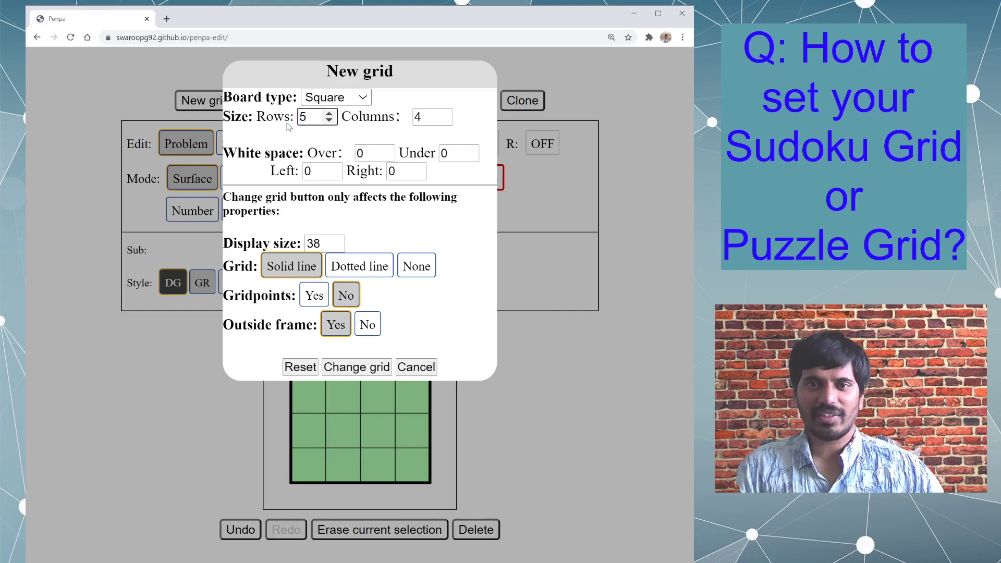
click(429, 120)
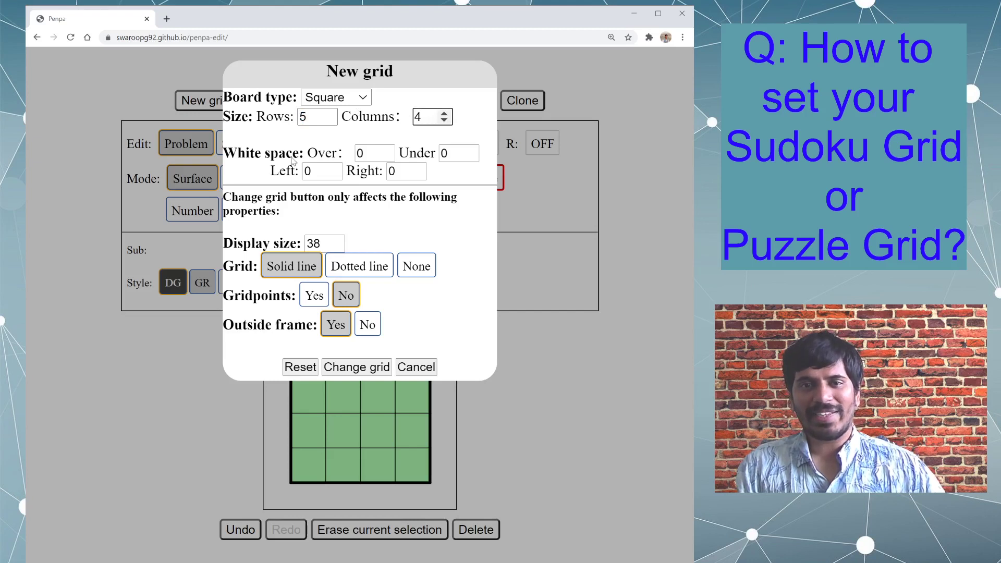
double_click(370, 153)
text(1)
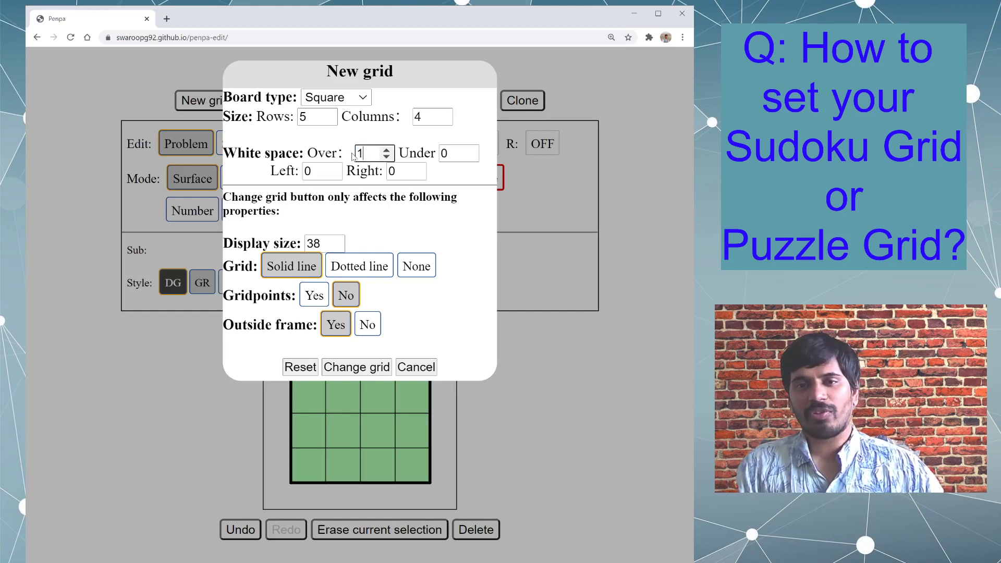
- Go over the row and white space values, and reset the board to apply them
double_click(311, 114)
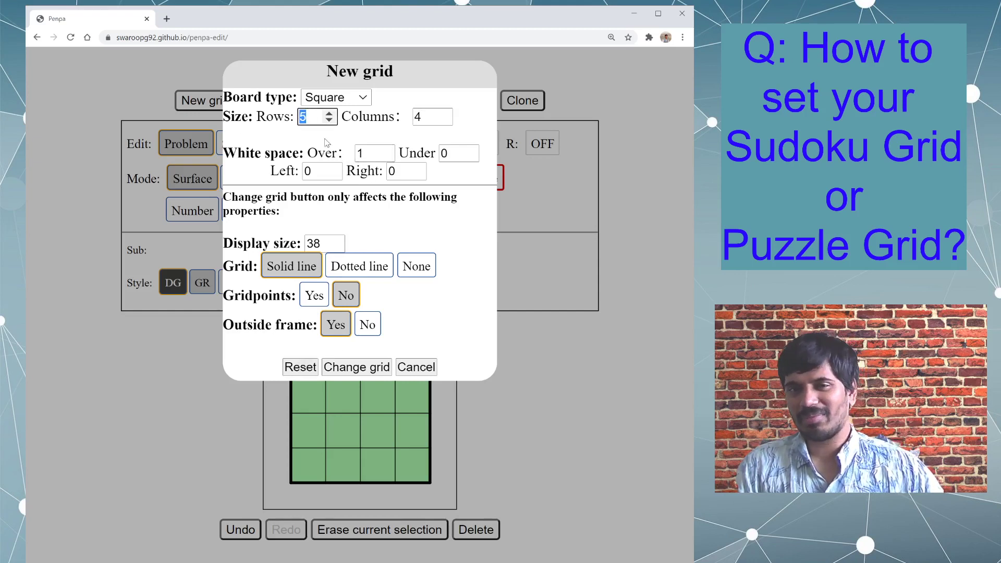
double_click(365, 154)
double_click(458, 154)
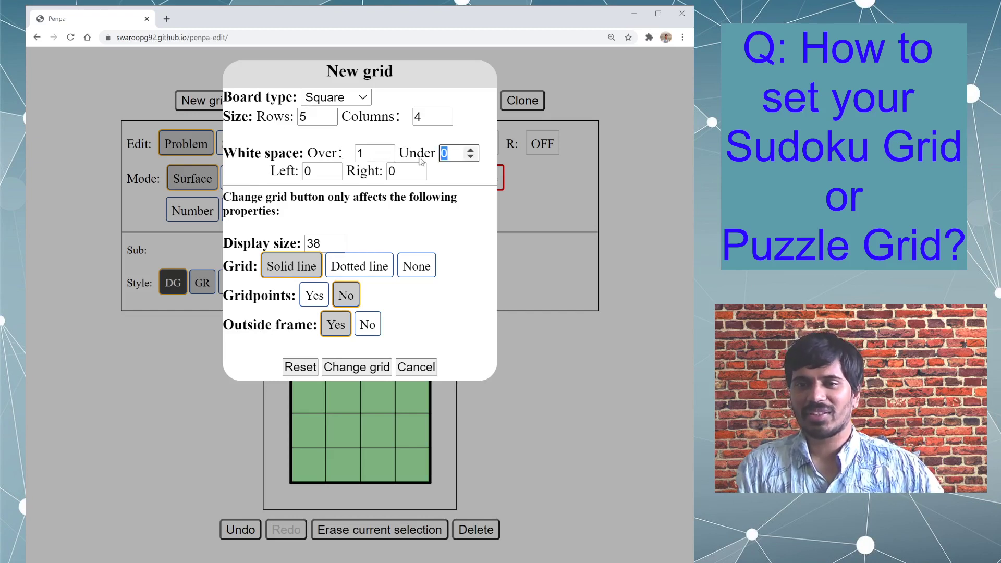
double_click(399, 172)
double_click(311, 172)
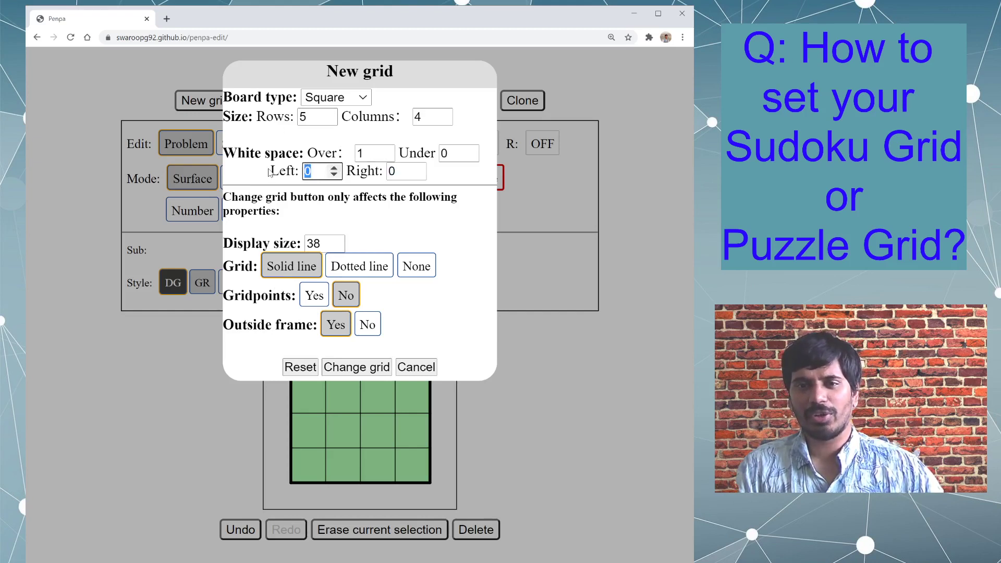
click(299, 366)
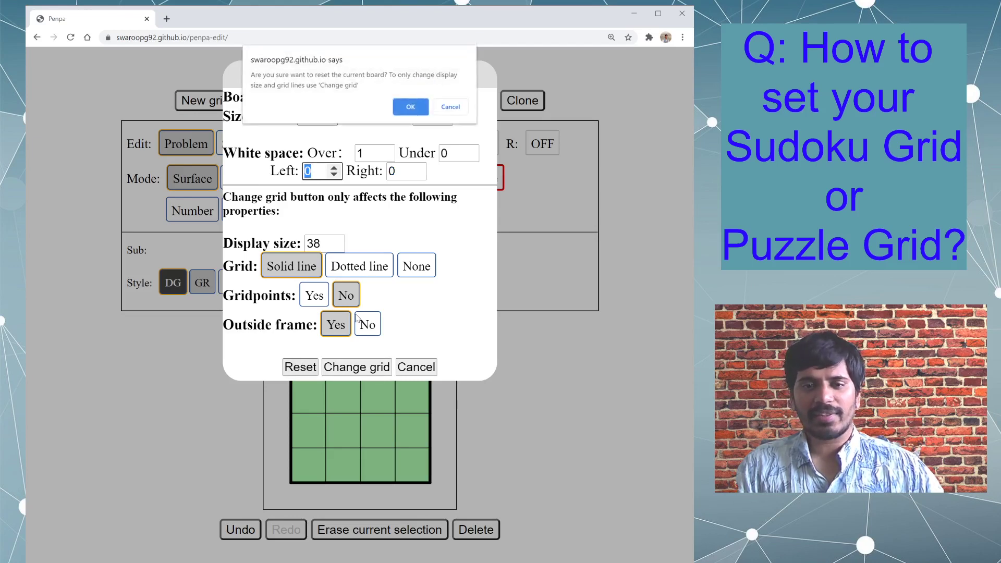
click(409, 107)
mouse_move(292, 369)
mouse_down()
mouse_move(438, 369)
mouse_move(301, 360)
mouse_move(424, 353)
mouse_up()
- In the new grid settings, set the white space under the grid to 1 and the right white space to 1
click(244, 101)
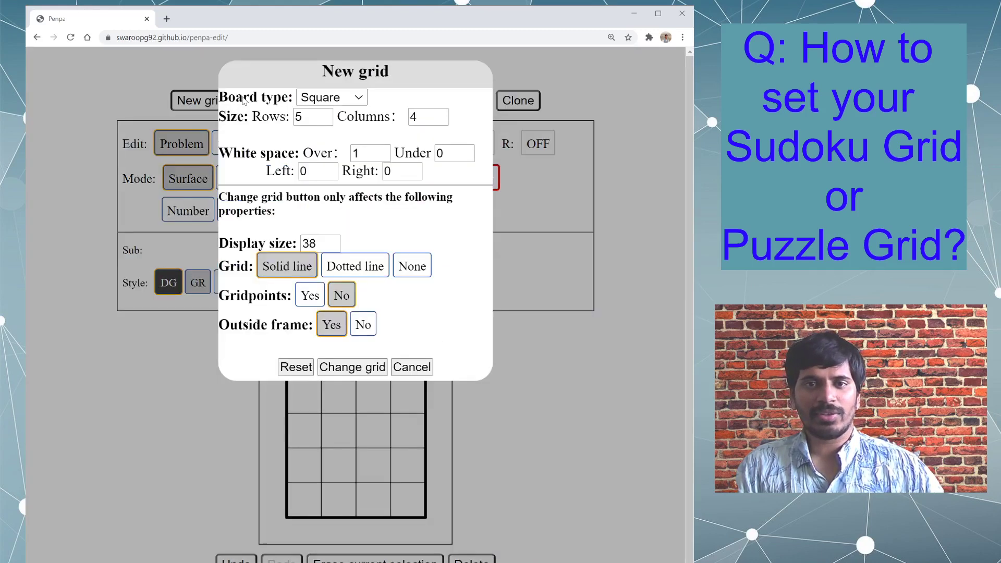
double_click(449, 154)
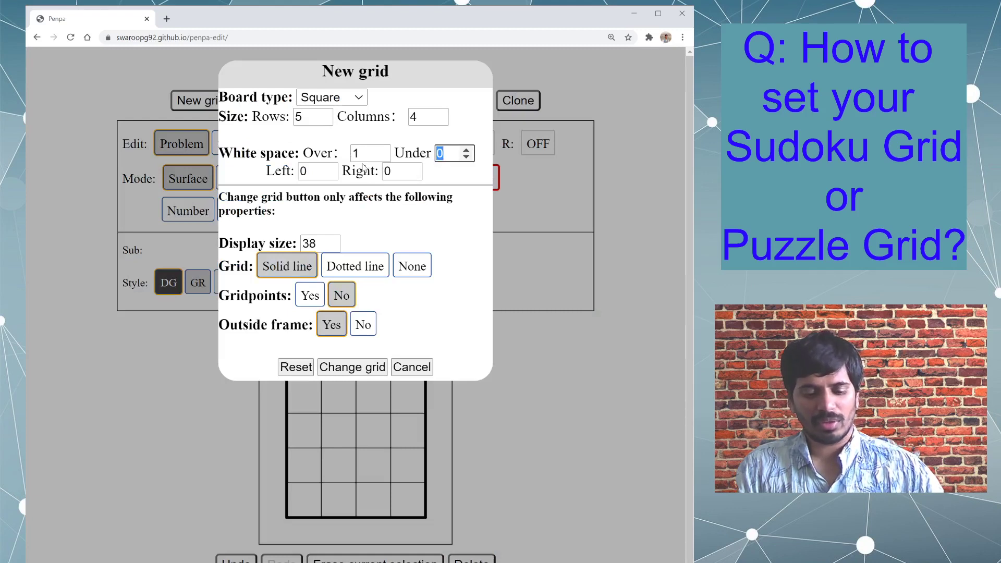
text(1)
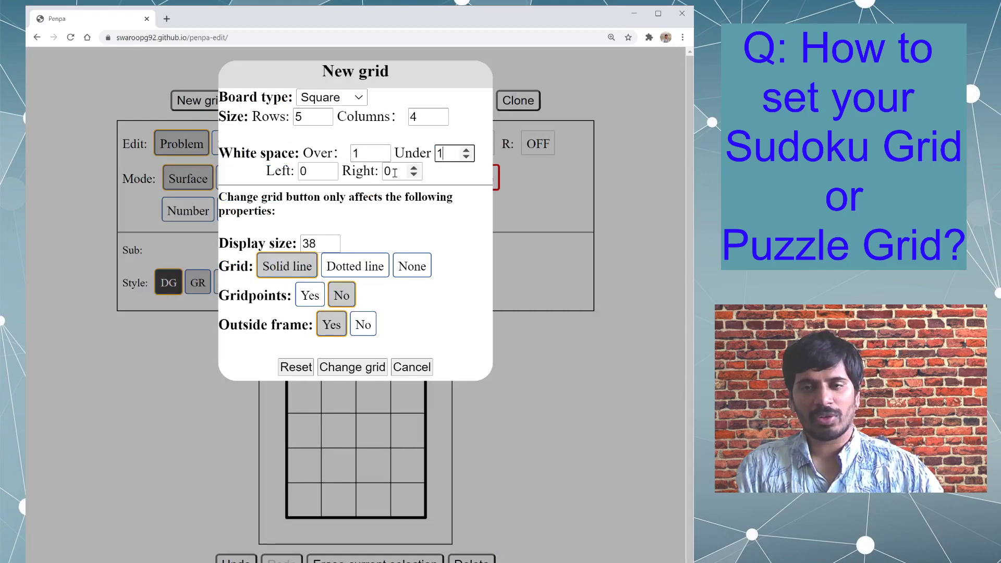
double_click(395, 172)
text(1)
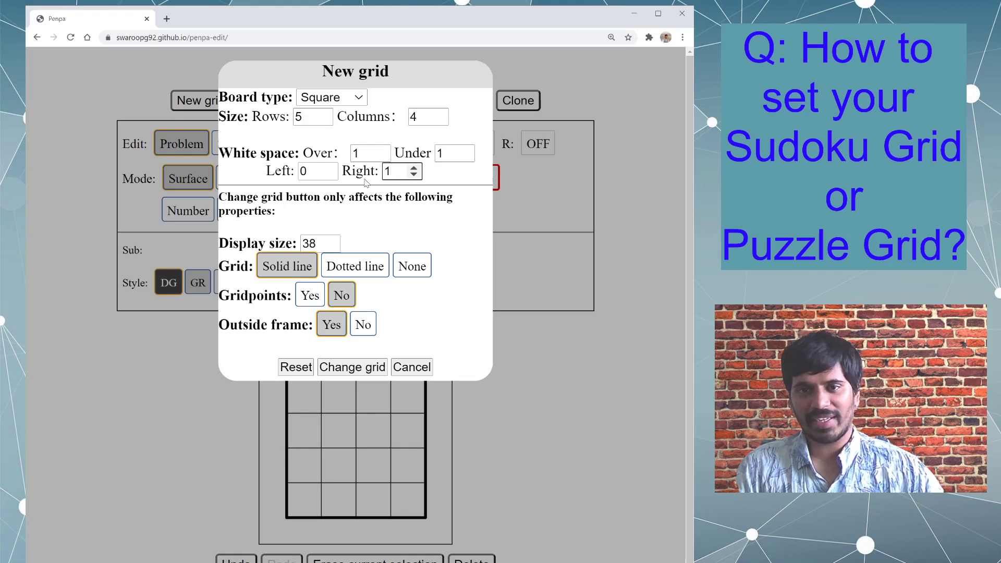
- Set the board size to 6 rows and 5 columns to make room for the white space
double_click(357, 153)
double_click(450, 153)
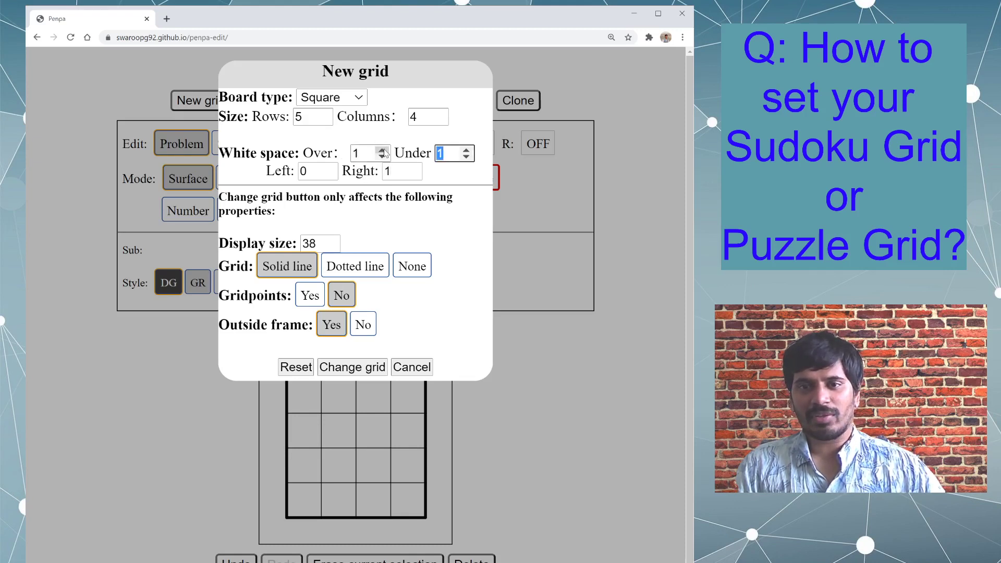
double_click(360, 154)
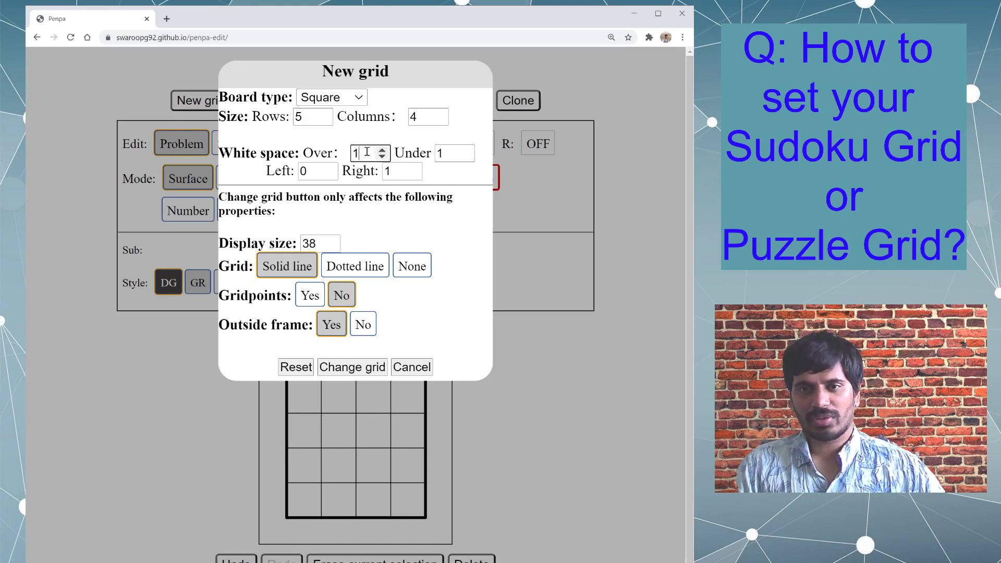
double_click(449, 153)
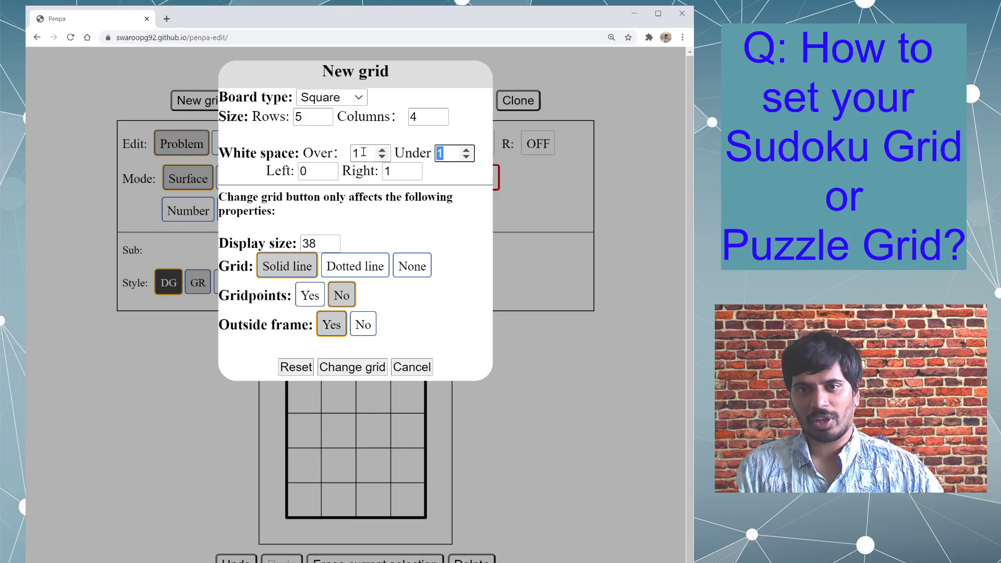
double_click(314, 115)
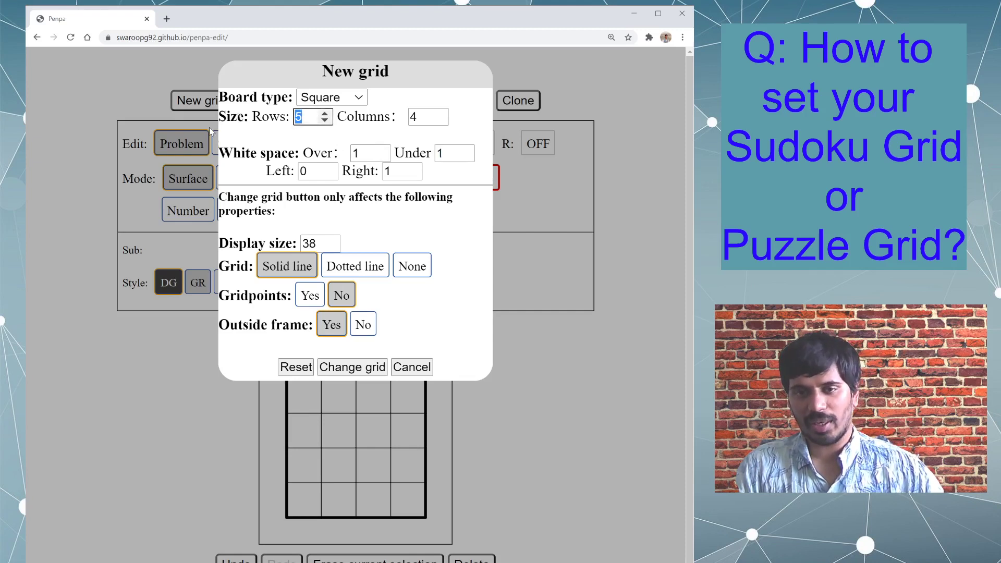
text(6)
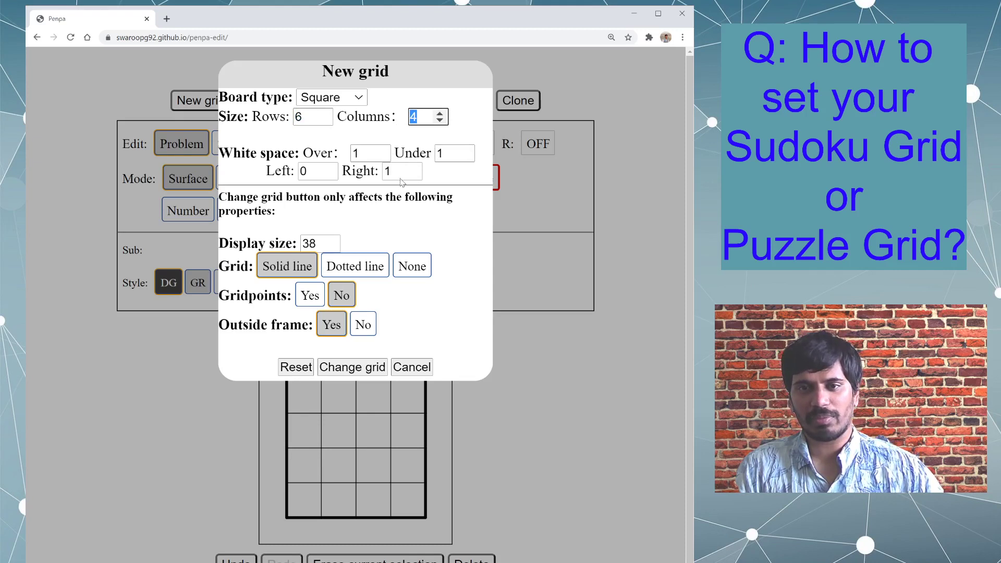
drag(400, 172, 385, 172)
drag(420, 117, 390, 119)
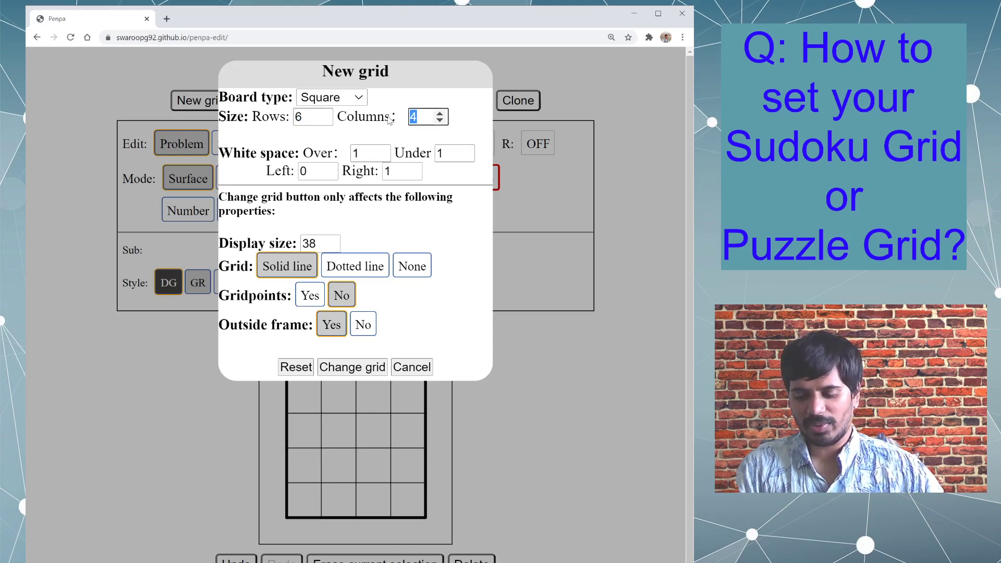
text(5)
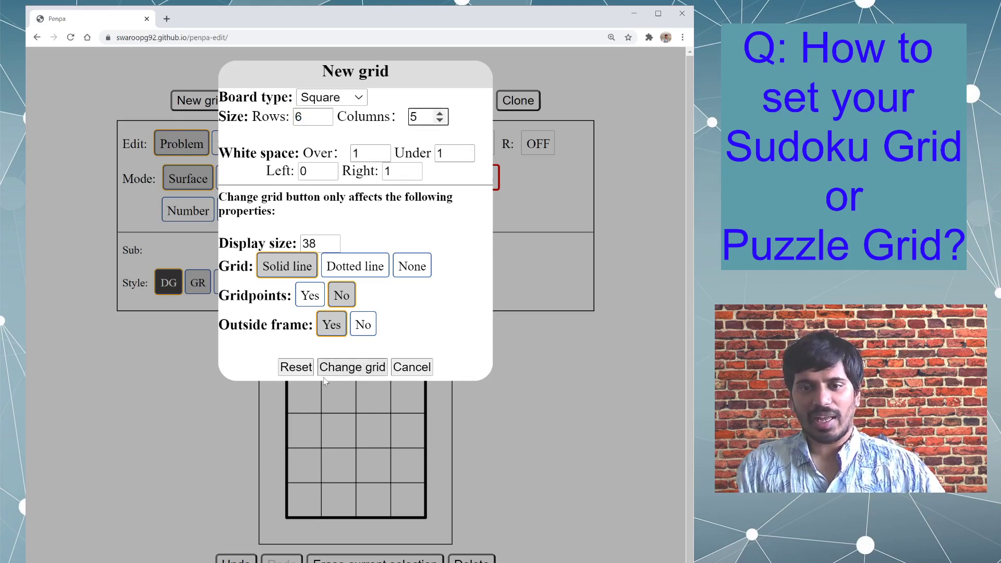
- Reset the board and shade white-space cells above, to the right of and below the grid dark grey
click(305, 368)
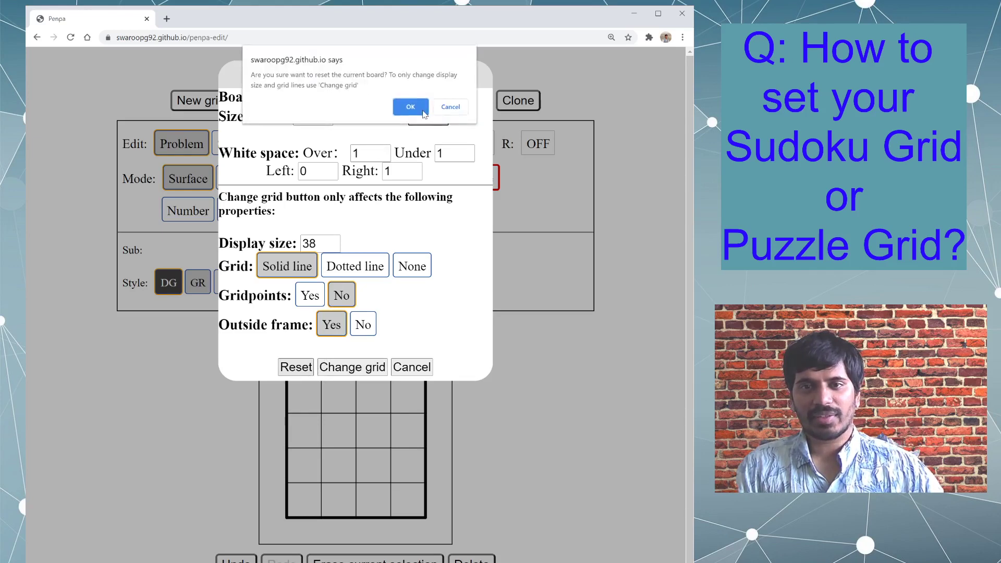
click(413, 107)
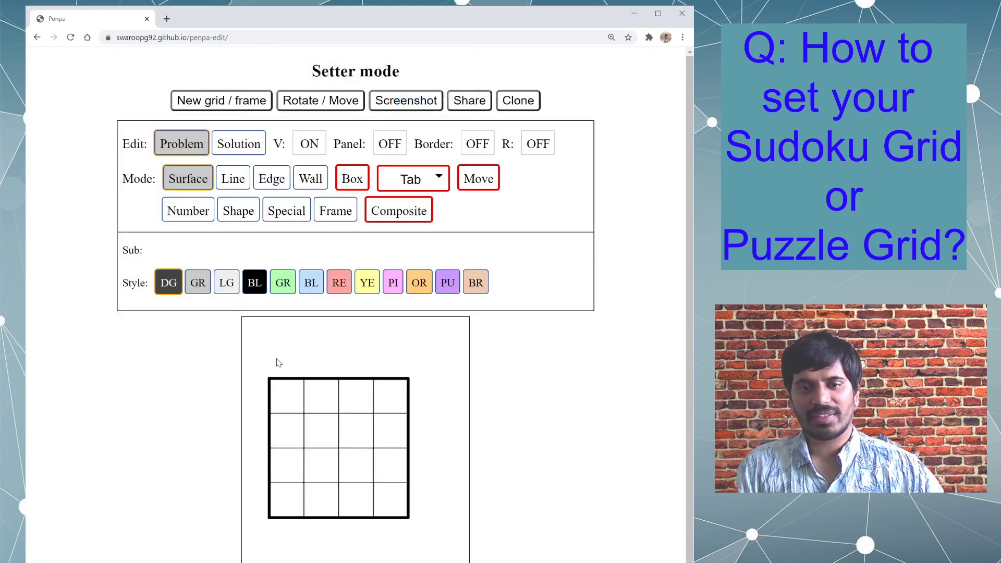
mouse_move(279, 360)
mouse_down()
mouse_move(409, 361)
mouse_move(430, 501)
mouse_move(269, 534)
mouse_move(262, 524)
mouse_up()
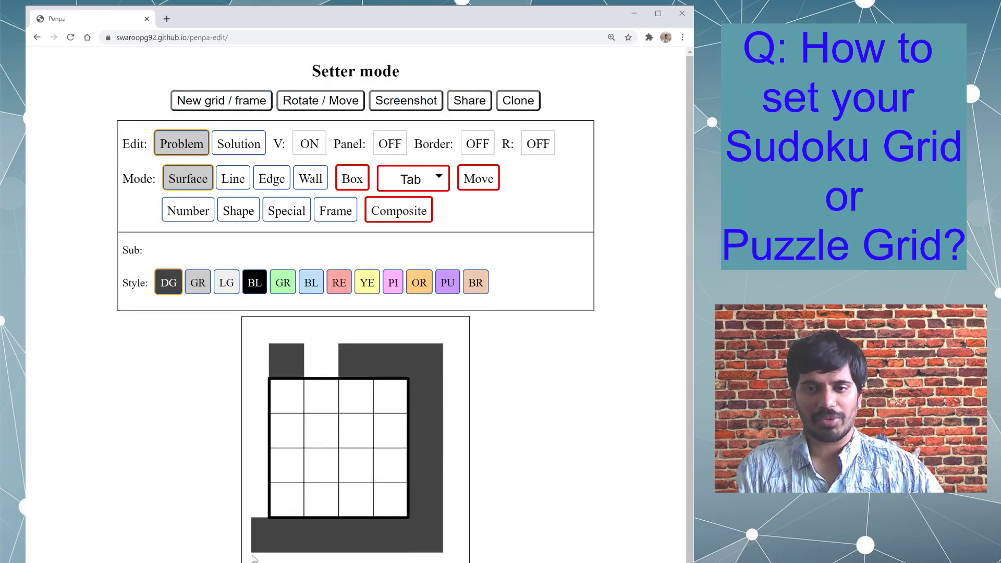
- In the new grid settings, set the square board size to 15 rows and 15 columns
click(263, 100)
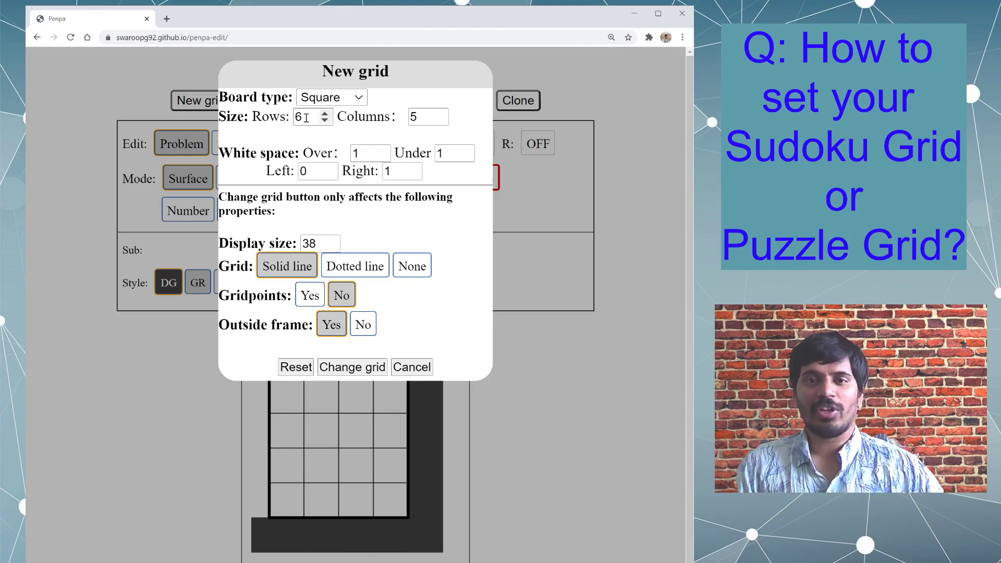
drag(308, 117, 241, 114)
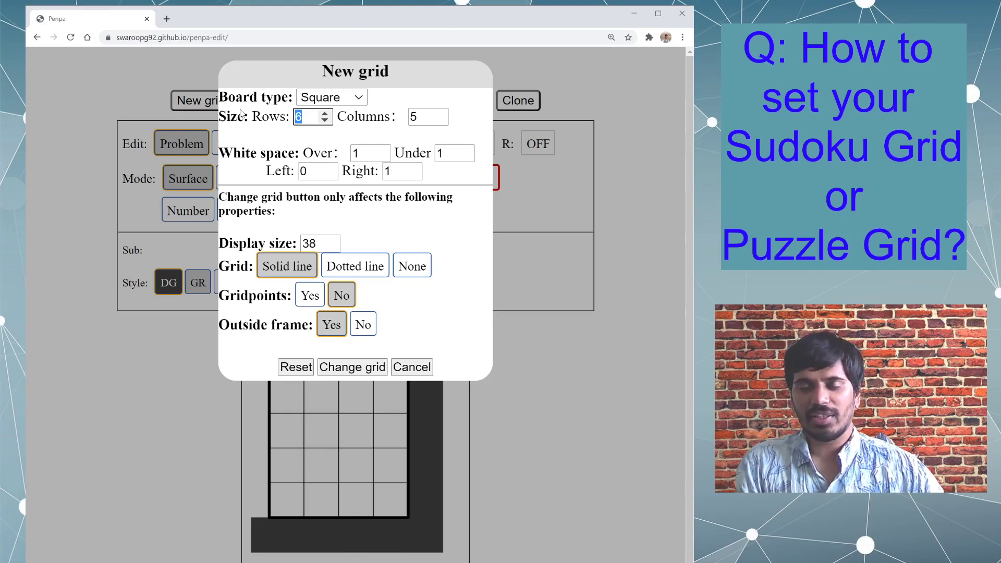
text(15)
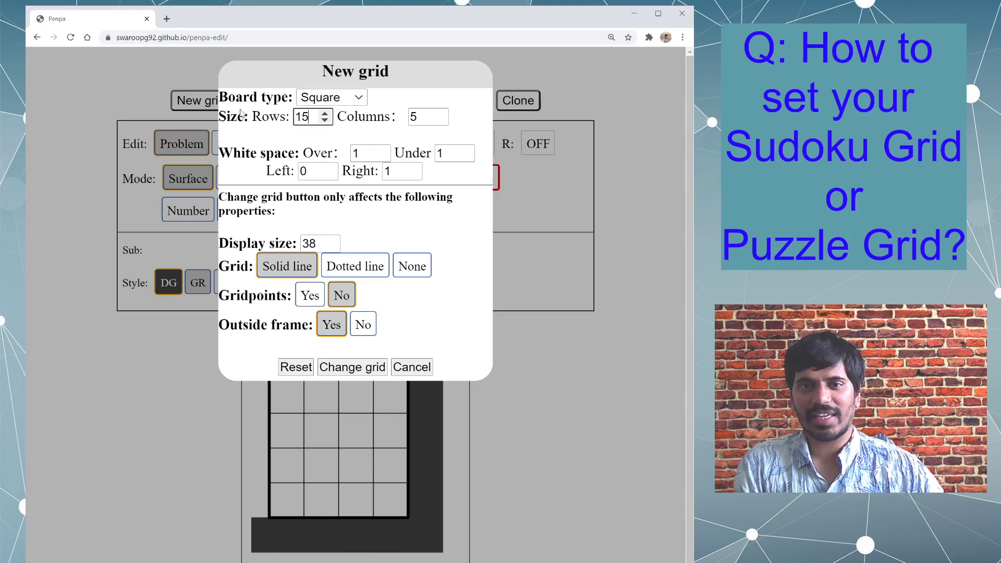
key(Tab)
text(15)
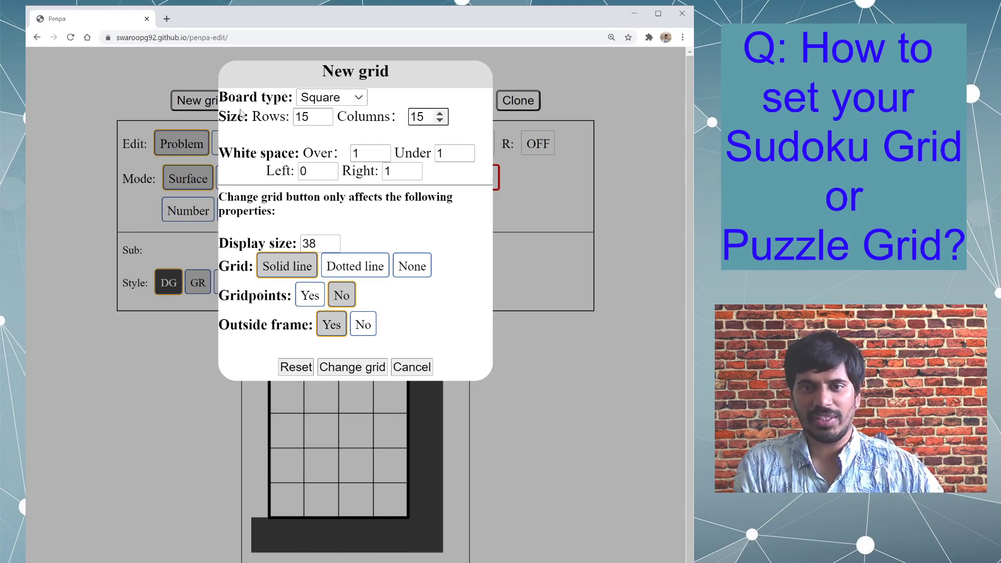
- Set the white space over, under, left and right of the grid to 3 each and reset the board
key(Tab)
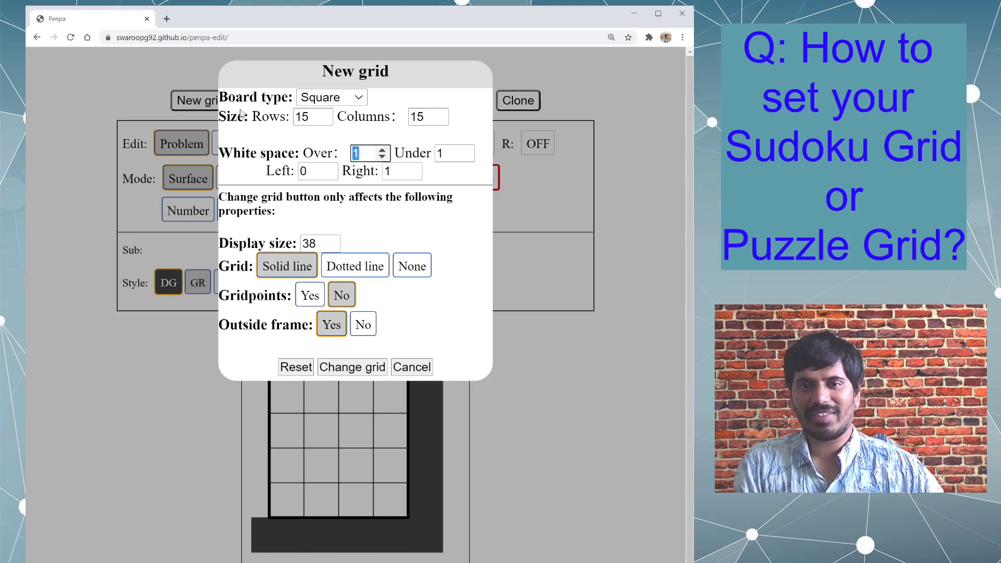
text(3)
key(Tab)
text(3)
key(Tab)
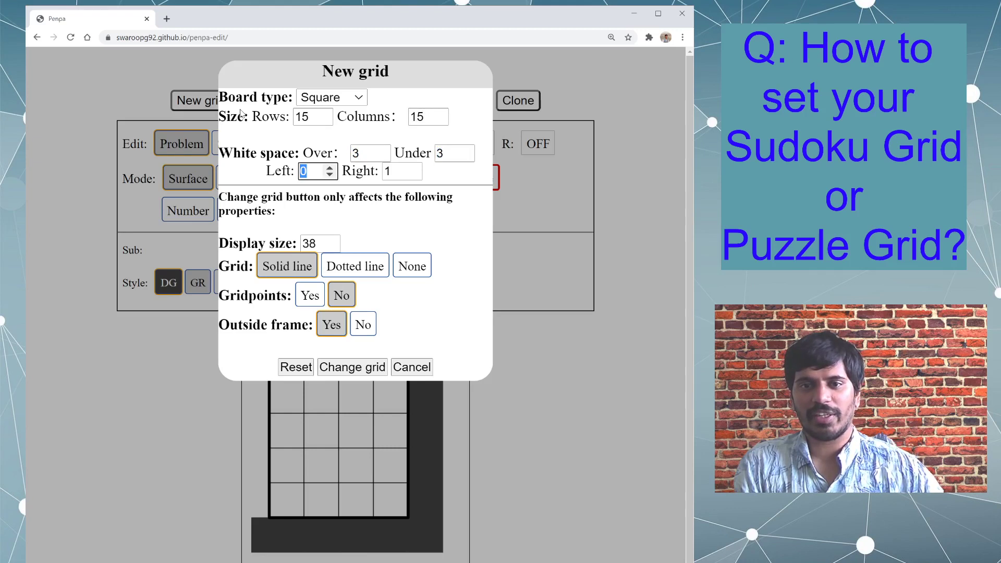
text(3)
key(Tab)
text(3)
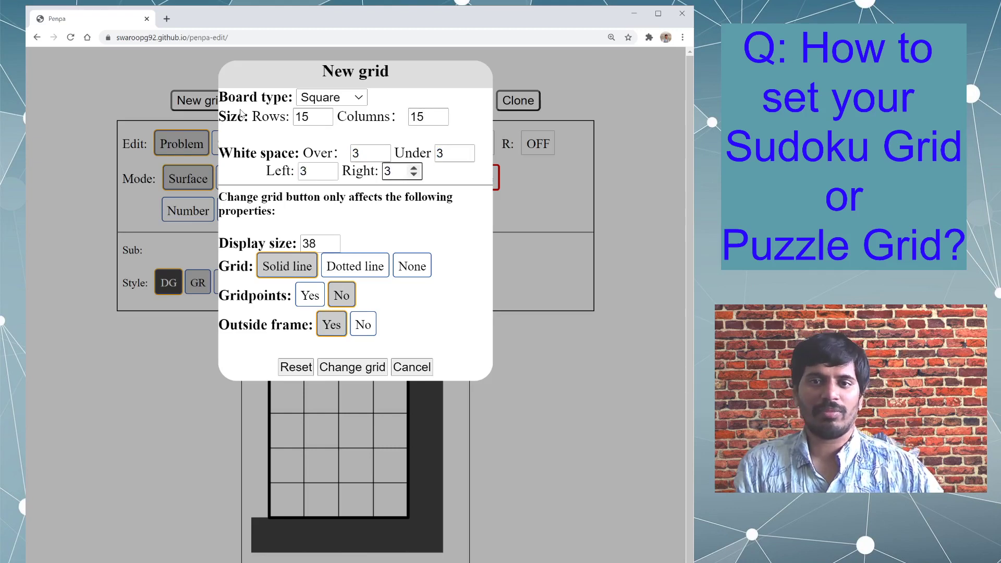
click(292, 374)
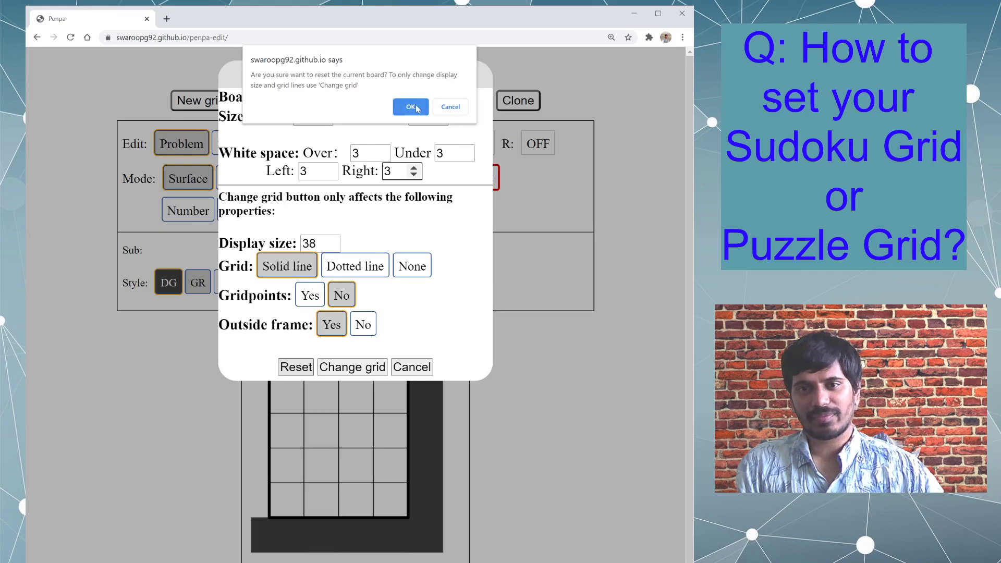
click(411, 107)
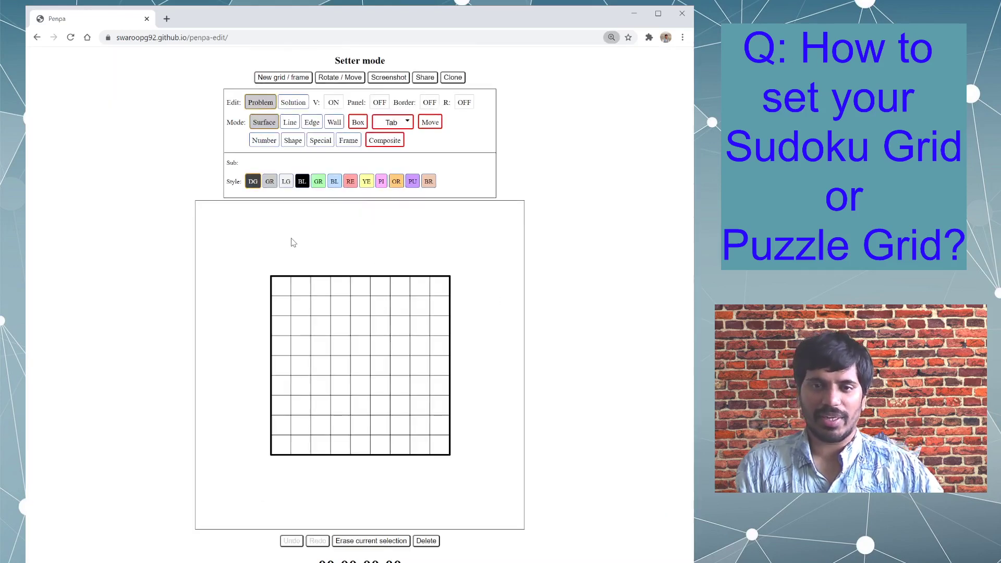
- Shade white-space cells dark grey above, to the right of, below and to the left of the grid
drag(326, 225, 327, 271)
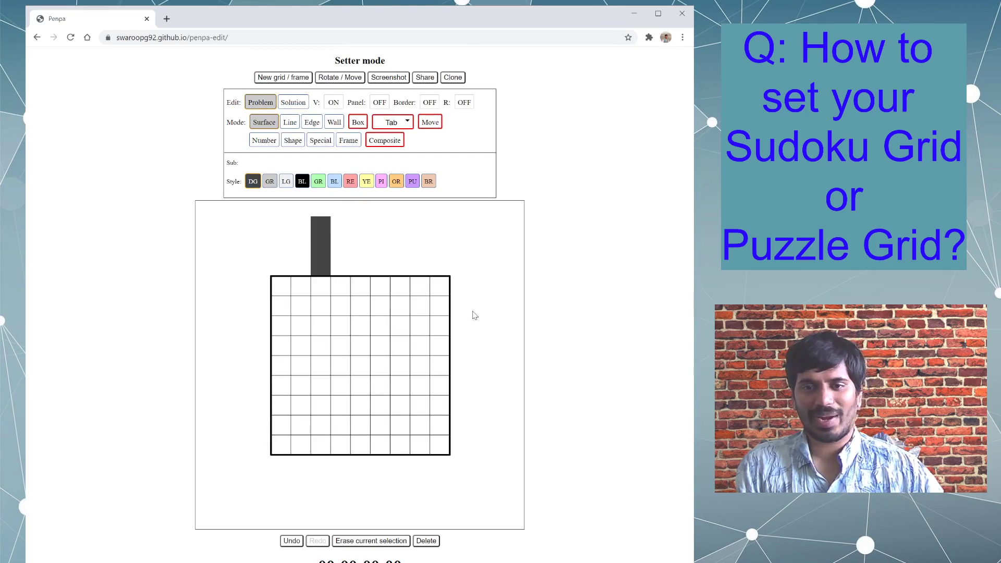
drag(463, 311, 508, 310)
drag(355, 466, 346, 514)
drag(272, 299, 240, 296)
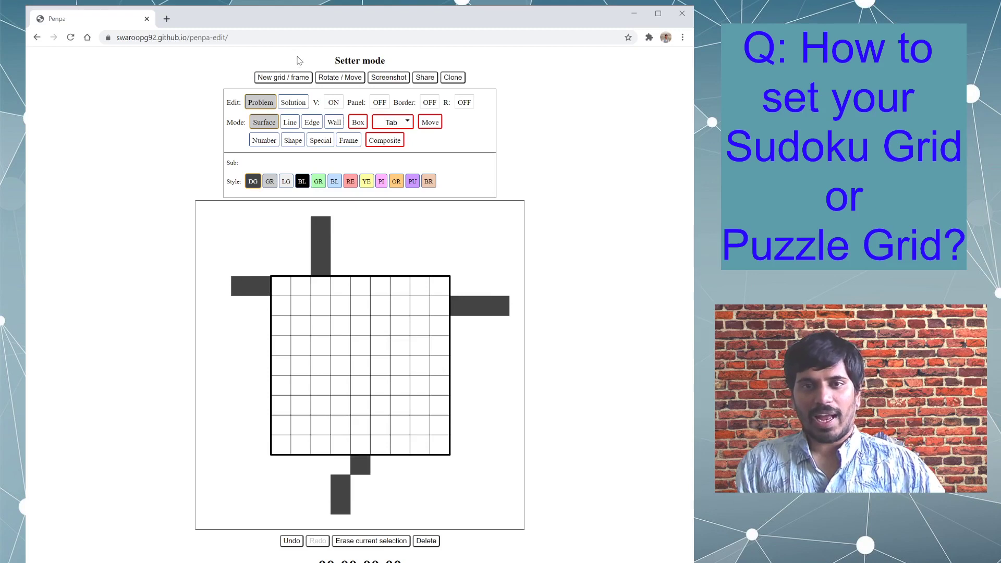
- Review the new grid options for the Sudoku board type, and close the settings without applying them
click(296, 78)
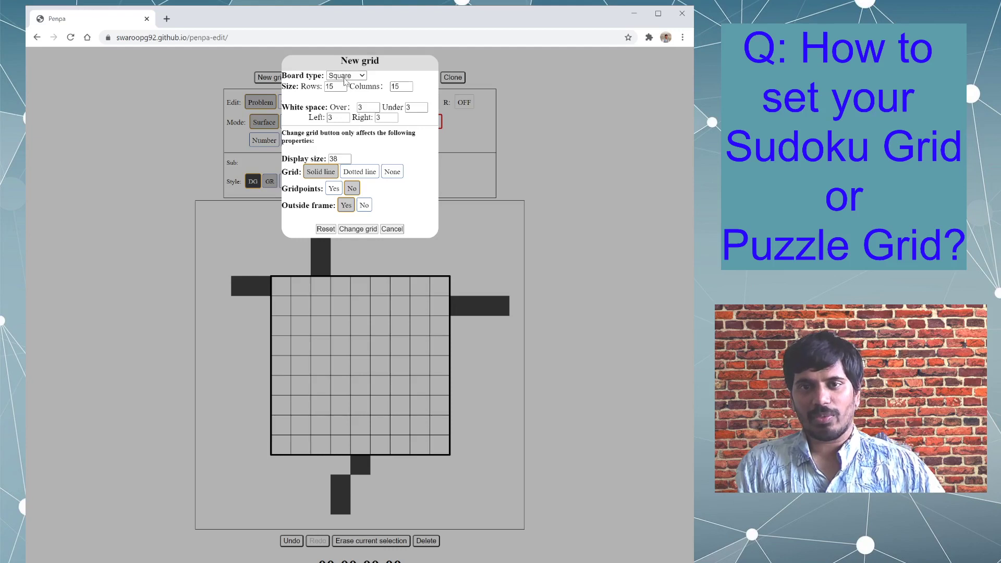
click(344, 77)
click(351, 135)
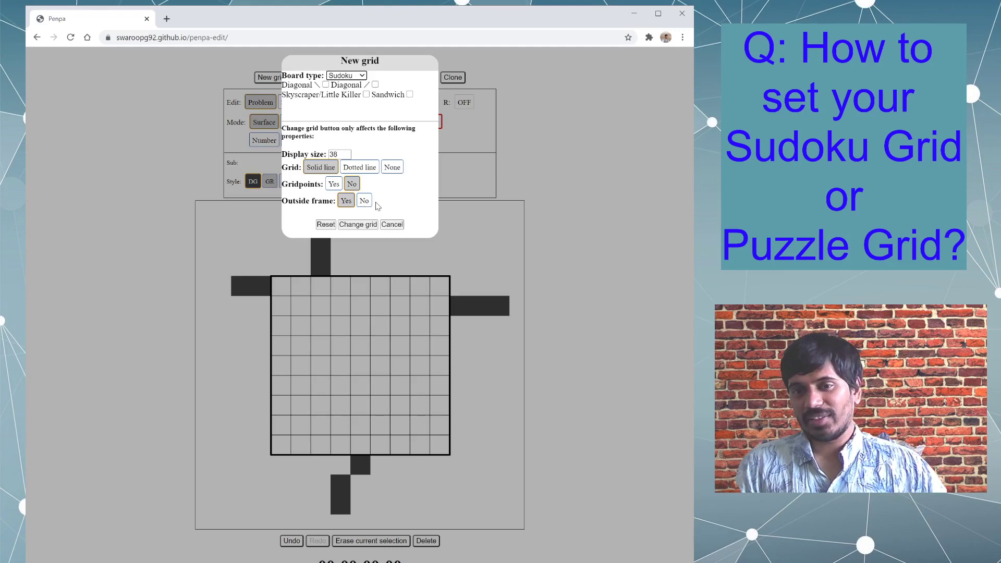
click(399, 226)
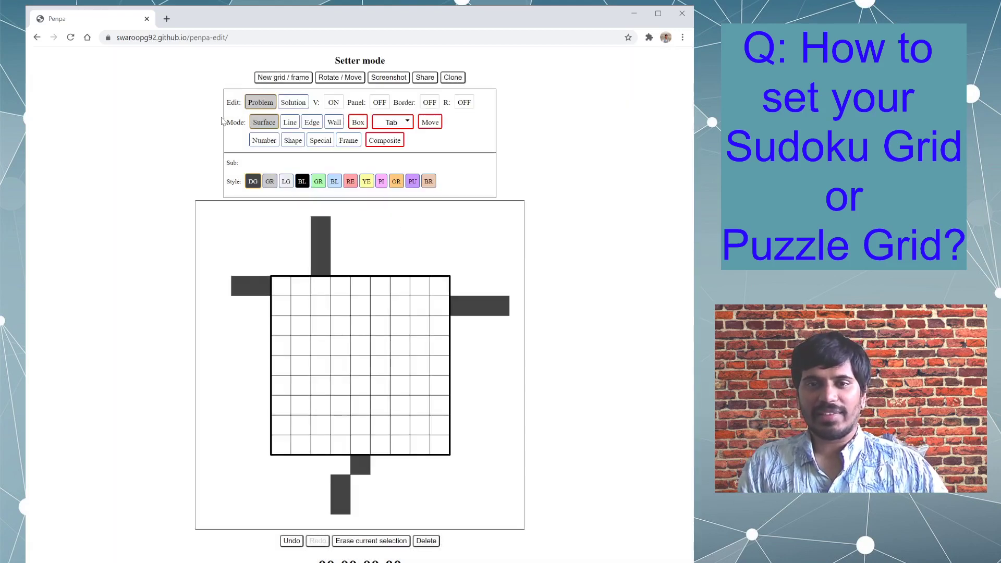